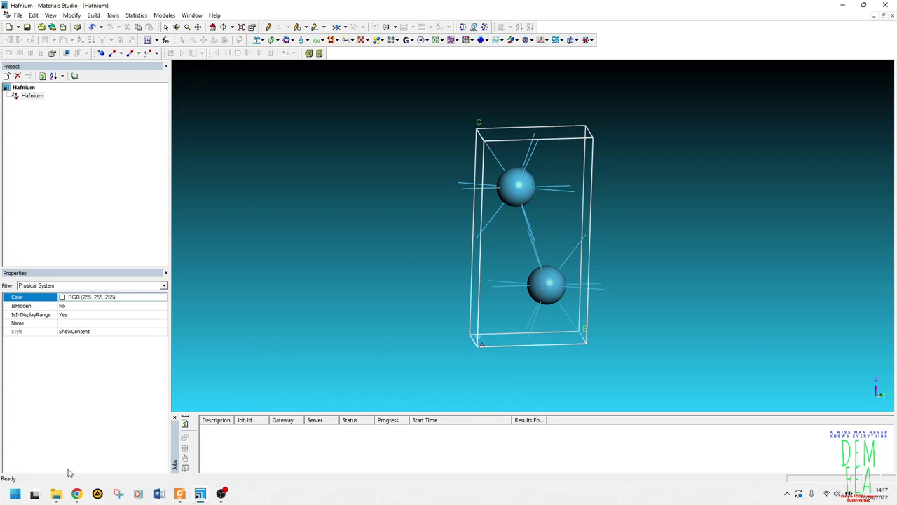
Step: Review hafnium's conventional lattice data on the Materials Project page in Chrome and the oxygen site energy figure in the Foxit PDF
{"action": "left_click", "coordinate": [76, 495]}
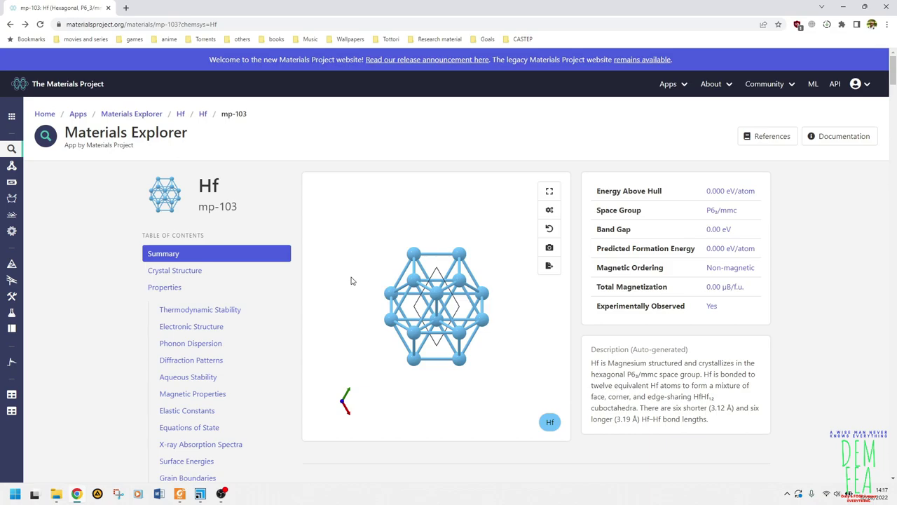
{"action": "scroll", "coordinate": [841, 364], "scroll_direction": "down", "scroll_amount": 3}
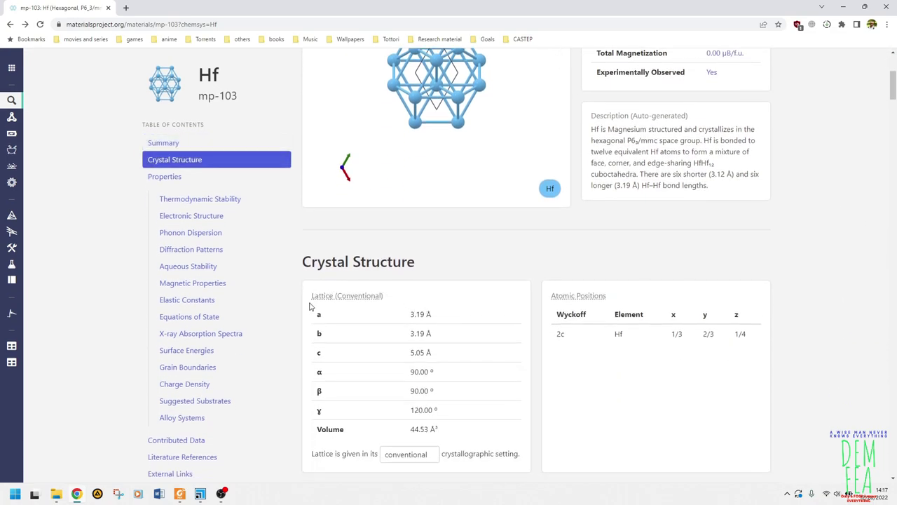
{"action": "mouse_move", "coordinate": [359, 293]}
{"action": "left_click", "coordinate": [842, 7]}
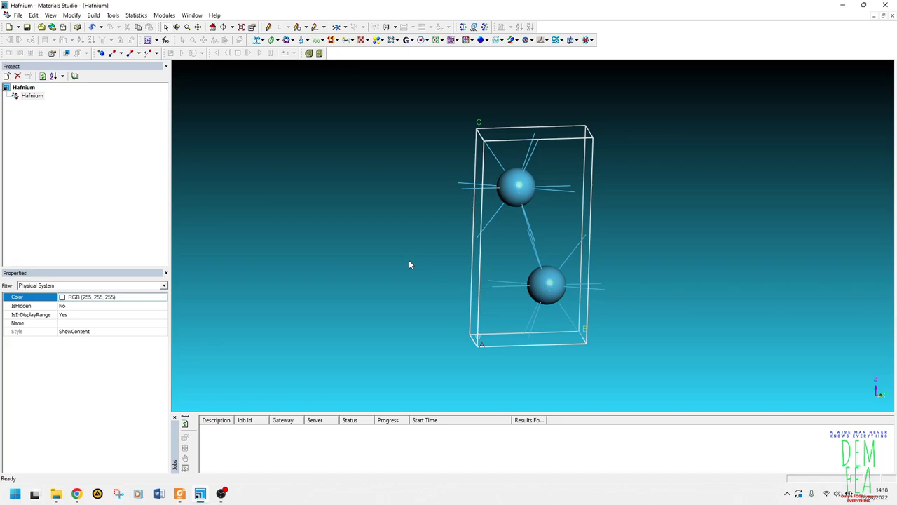
{"action": "left_click", "coordinate": [180, 494]}
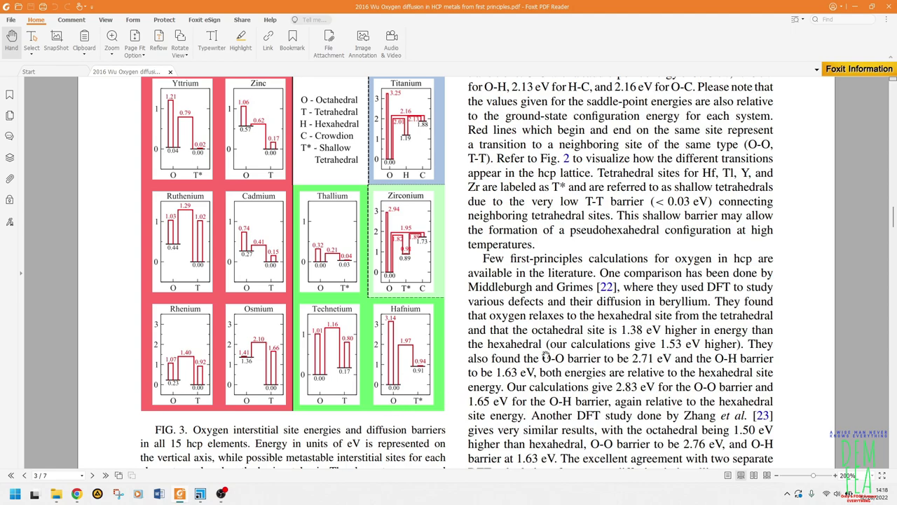
{"action": "left_click", "coordinate": [851, 9]}
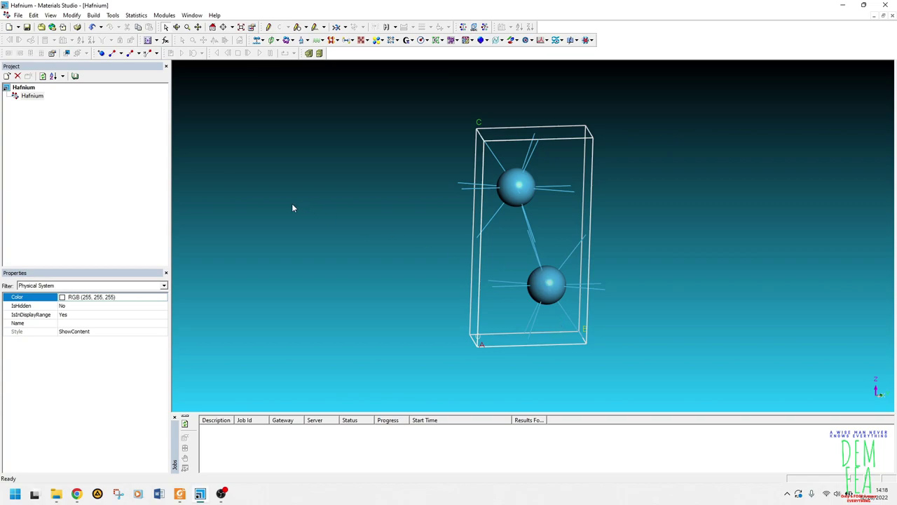
Step: Copy the Hafnium structure and paste it twice into the Hafnium project
{"action": "right_click", "coordinate": [31, 97]}
{"action": "left_click", "coordinate": [59, 149]}
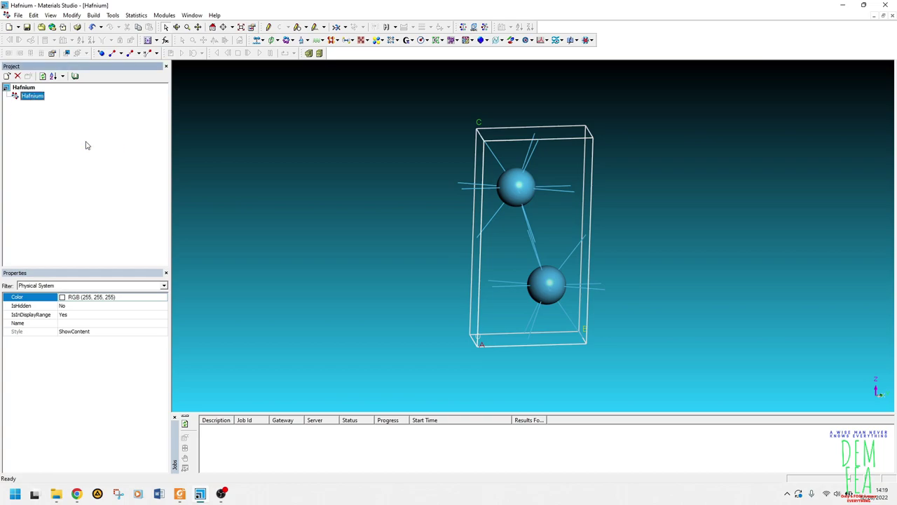
{"action": "left_click", "coordinate": [23, 87]}
{"action": "right_click", "coordinate": [23, 89]}
{"action": "left_click", "coordinate": [31, 101]}
{"action": "right_click", "coordinate": [28, 90]}
{"action": "left_click", "coordinate": [59, 116]}
Step: Rename the first copied structure, Hafnium (2), as Octa
{"action": "left_click", "coordinate": [42, 105]}
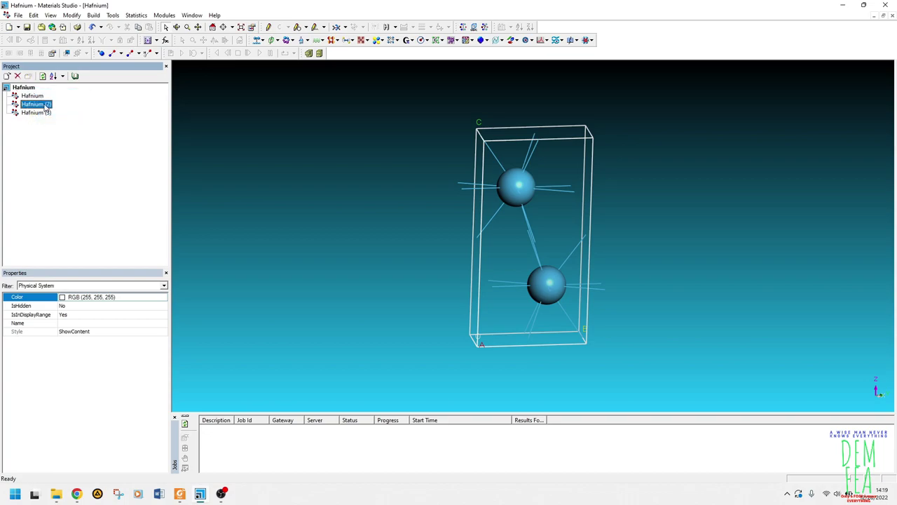
{"action": "left_click", "coordinate": [46, 105]}
{"action": "key", "text": "BackSpace"}
{"action": "key", "text": "BackSpace"}
{"action": "key", "text": "BackSpace"}
{"action": "key", "text": "BackSpace"}
{"action": "key", "text": "BackSpace"}
{"action": "key", "text": "BackSpace"}
{"action": "key", "text": "BackSpace"}
{"action": "key", "text": "BackSpace"}
{"action": "key", "text": "BackSpace"}
{"action": "type", "text": "Octa"}
Step: Rename the second copied structure, Hafnium (3), as Tetra
{"action": "left_click", "coordinate": [49, 115]}
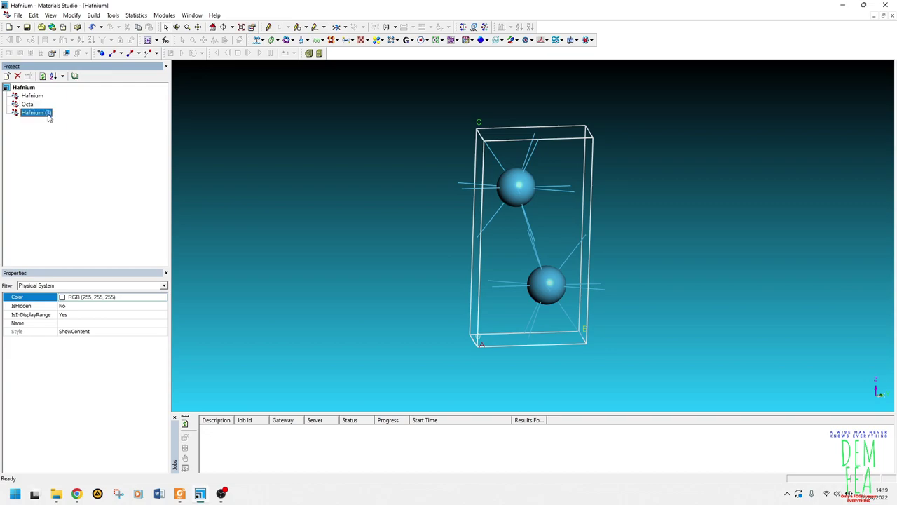
{"action": "left_click", "coordinate": [48, 115]}
{"action": "type", "text": "Tetra"}
{"action": "key", "text": "Return"}
Step: Open the Octa structure, build a 2 x 2 x 2 supercell from it, and display its Symmetry System properties
{"action": "double_click", "coordinate": [28, 103]}
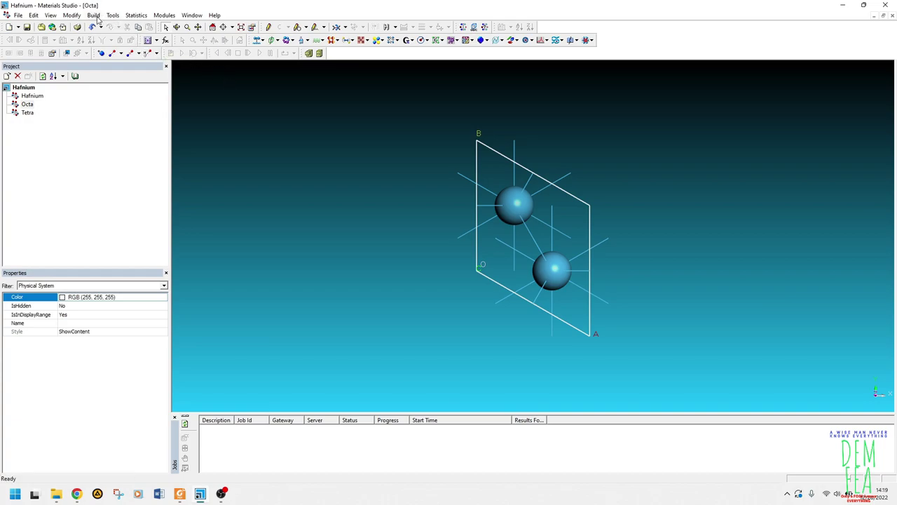
{"action": "left_click", "coordinate": [96, 16]}
{"action": "mouse_move", "coordinate": [127, 110]}
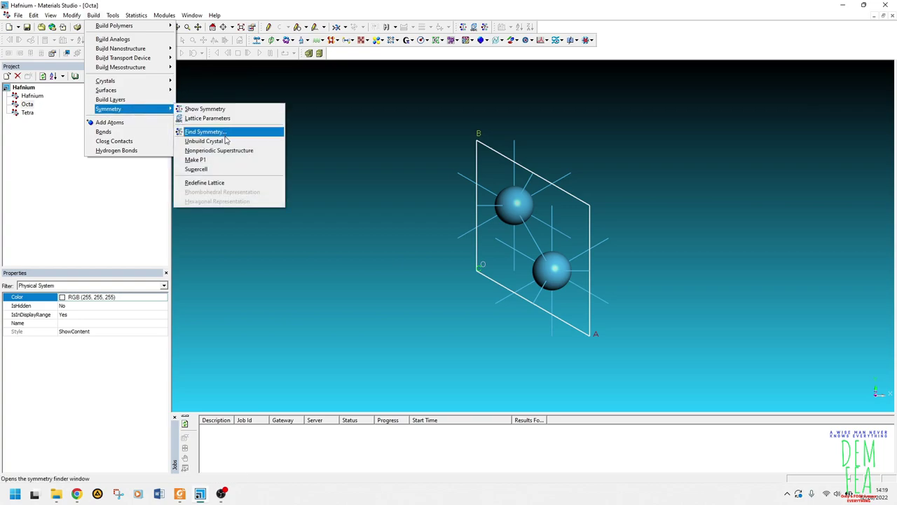
{"action": "left_click", "coordinate": [214, 170]}
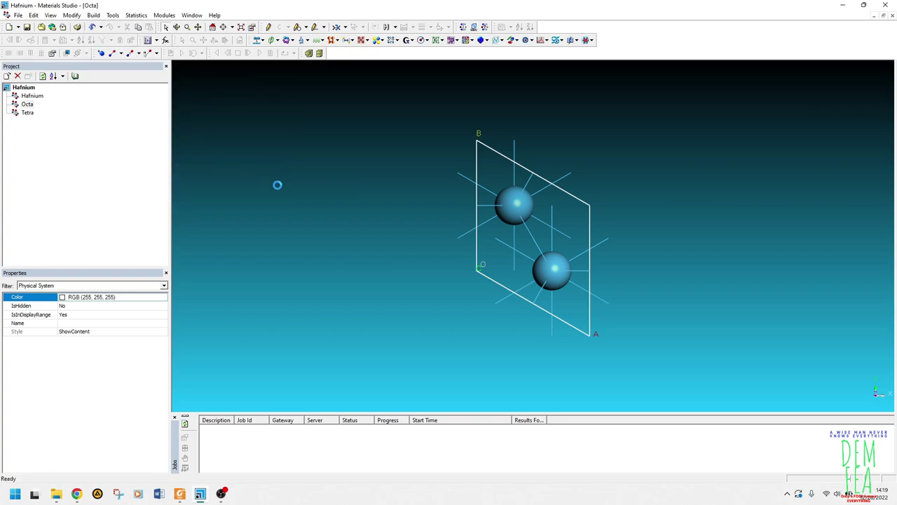
{"action": "left_click", "coordinate": [188, 140]}
{"action": "left_click", "coordinate": [217, 140]}
{"action": "left_click", "coordinate": [246, 142]}
{"action": "left_click", "coordinate": [185, 159]}
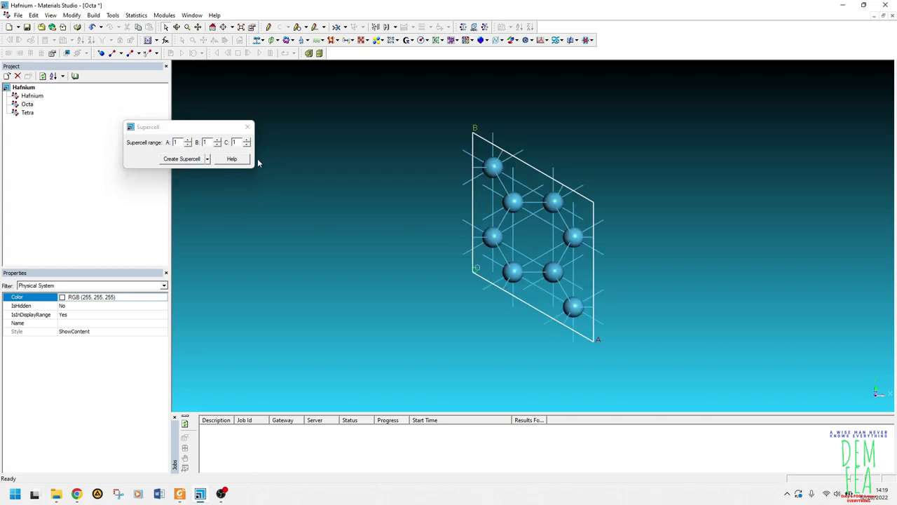
{"action": "left_click", "coordinate": [248, 127]}
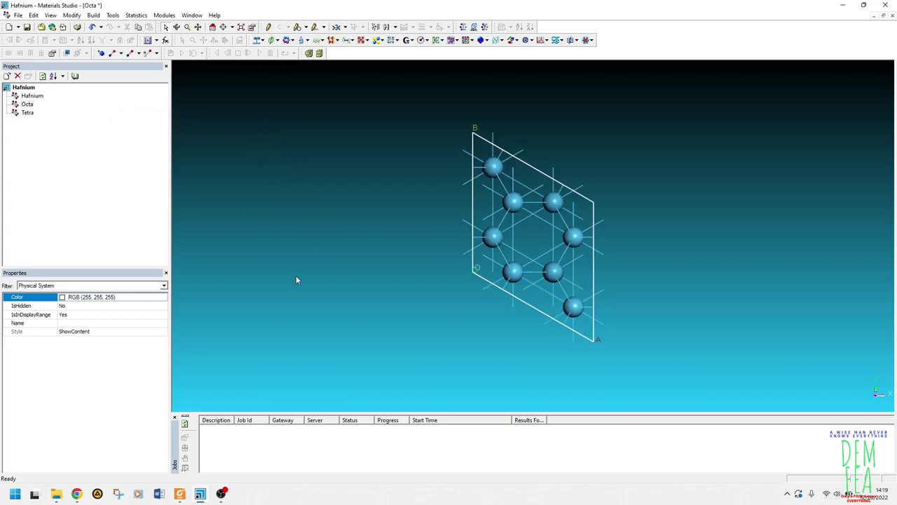
{"action": "left_click", "coordinate": [163, 286]}
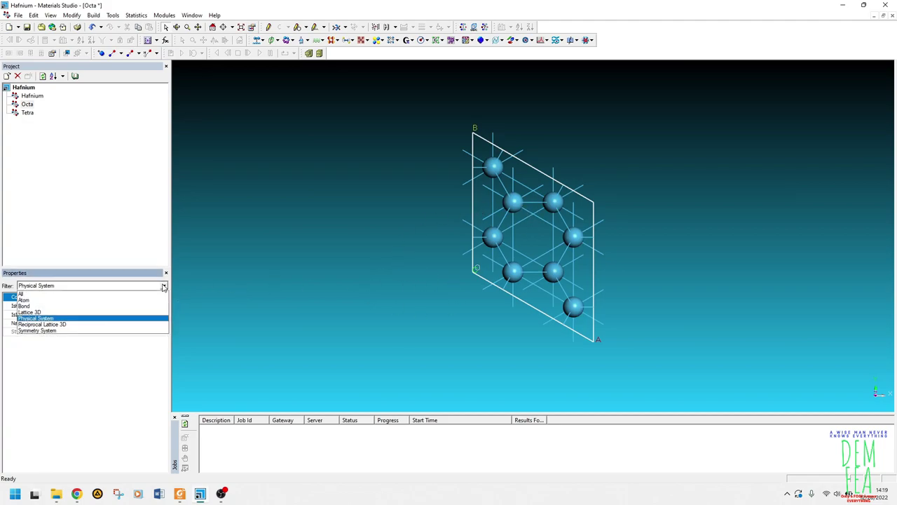
{"action": "left_click", "coordinate": [147, 331]}
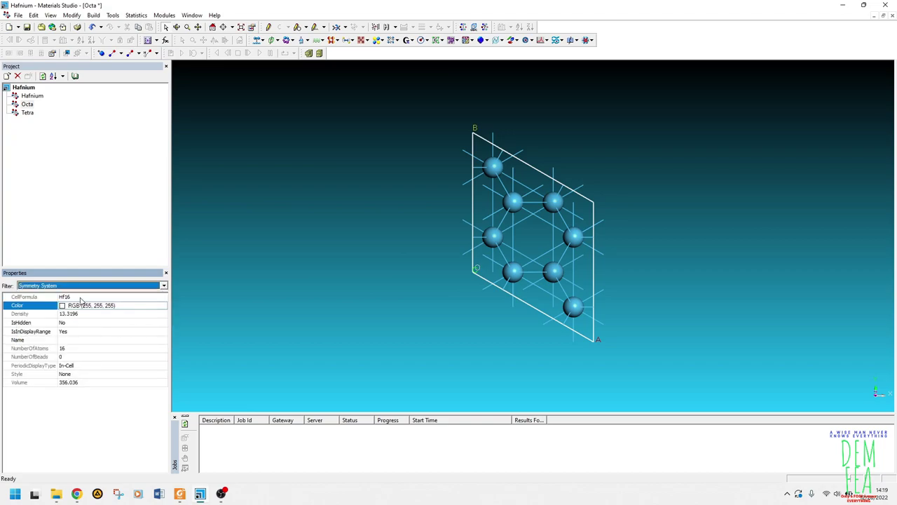
Step: Set the CPK scale of all hafnium atoms in the Octa supercell to 0.4
{"action": "right_click_drag", "start_coordinate": [516, 256], "coordinate": [541, 282]}
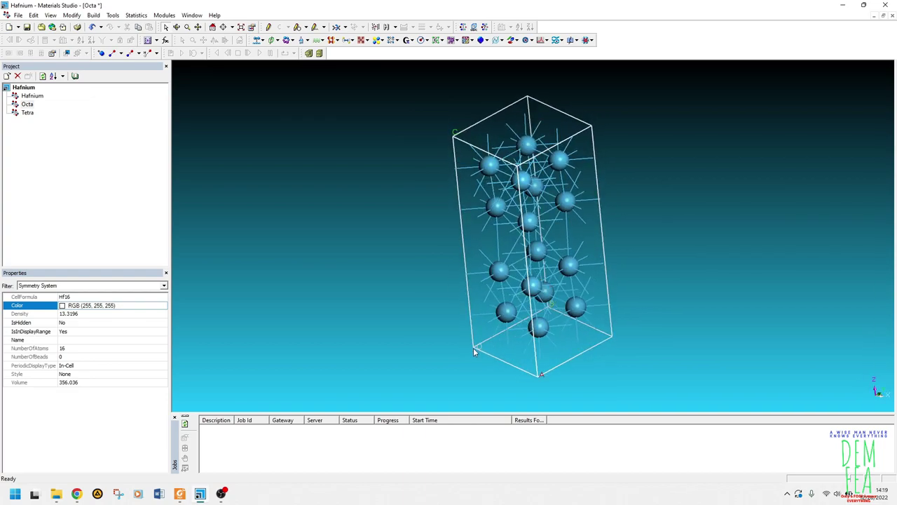
{"action": "right_click_drag", "start_coordinate": [572, 335], "coordinate": [510, 319]}
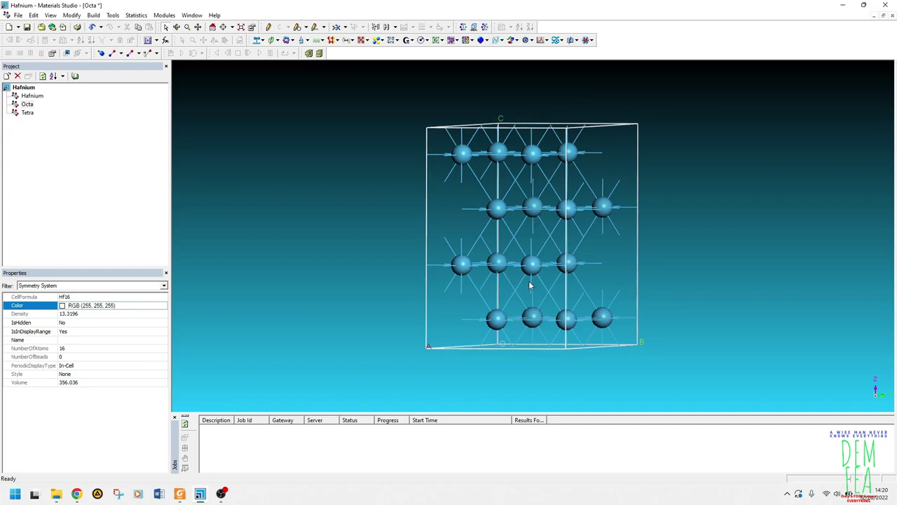
{"action": "right_click", "coordinate": [321, 220]}
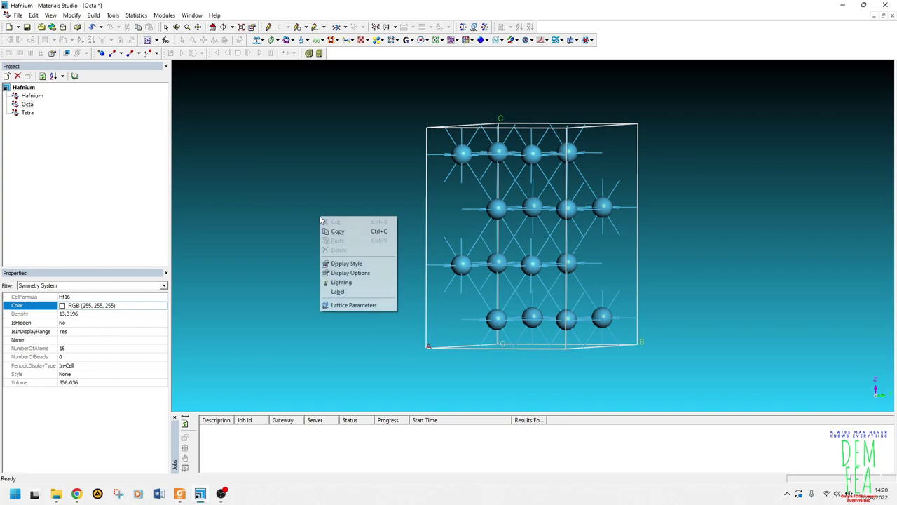
{"action": "left_click", "coordinate": [358, 265]}
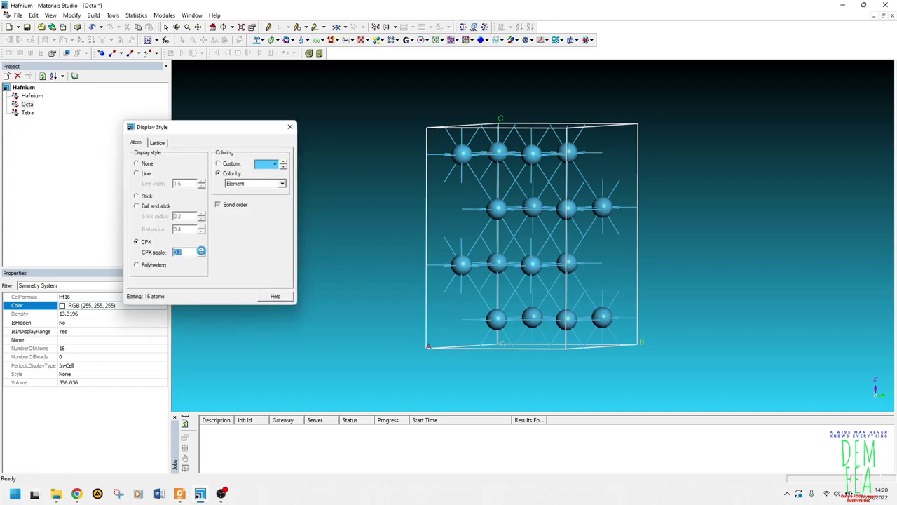
{"action": "left_click", "coordinate": [202, 250]}
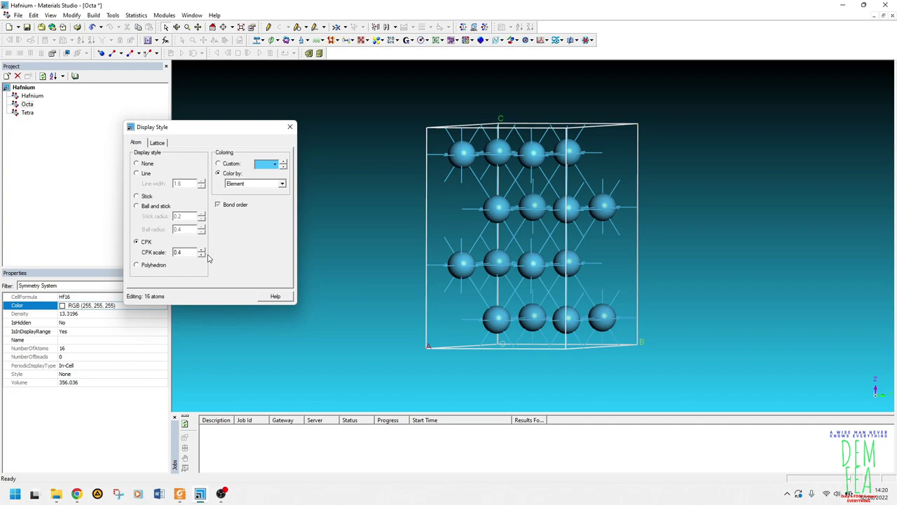
{"action": "left_click", "coordinate": [157, 143]}
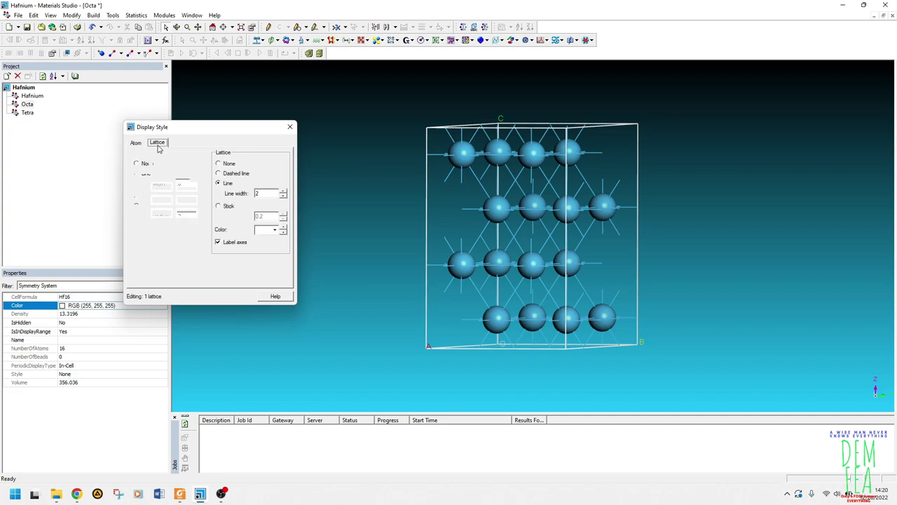
{"action": "left_click", "coordinate": [289, 126]}
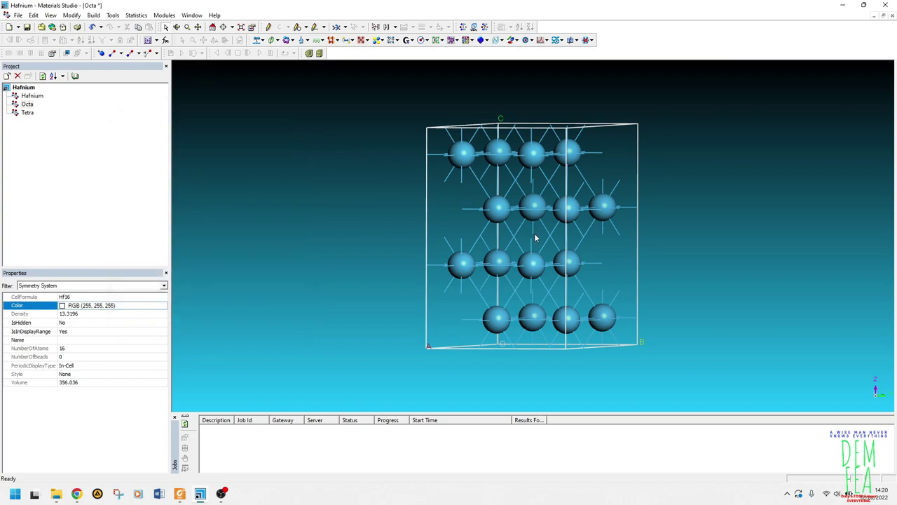
Step: Inspect the fractional coordinates of the two central hafnium atoms above and below the supercell's middle
{"action": "scroll", "coordinate": [533, 238], "scroll_direction": "up", "scroll_amount": 1}
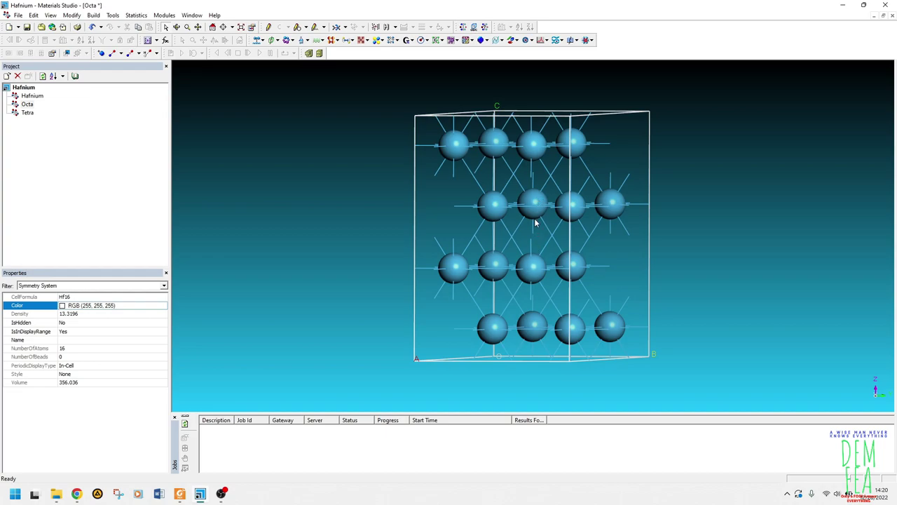
{"action": "left_click", "coordinate": [534, 205]}
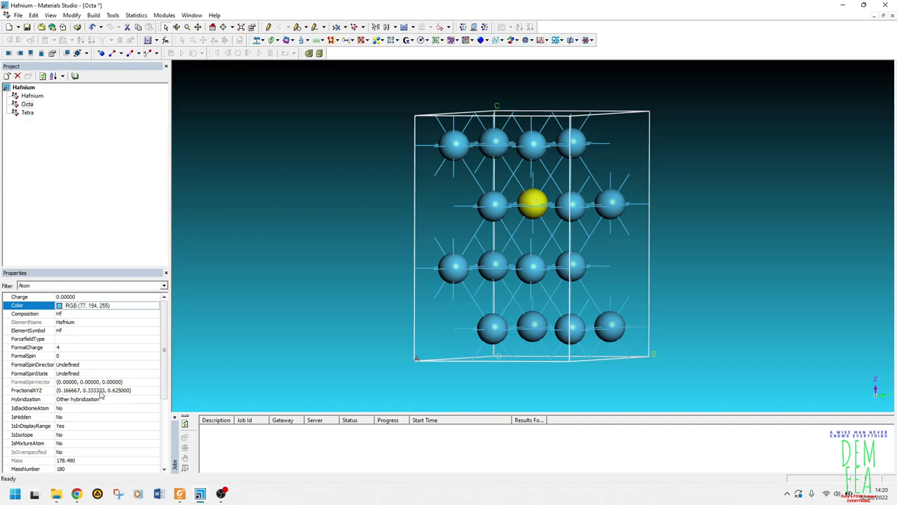
{"action": "left_click", "coordinate": [529, 273]}
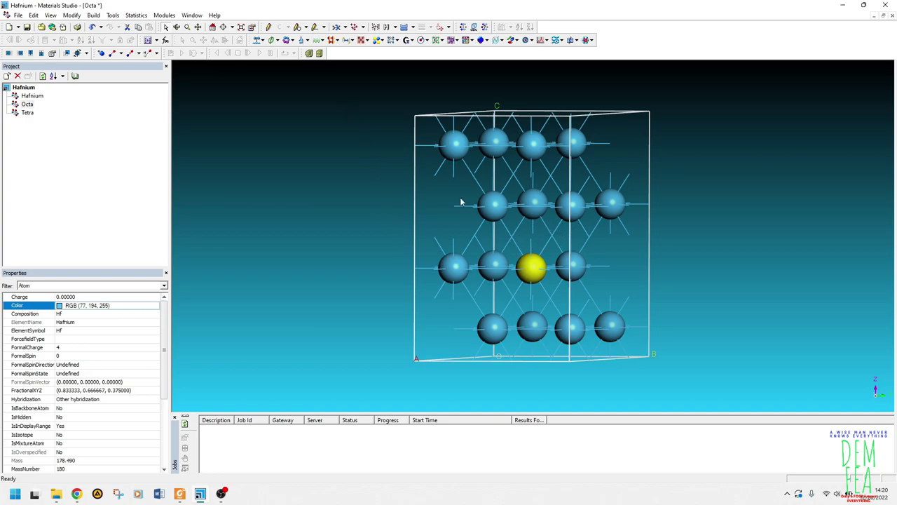
{"action": "left_click", "coordinate": [352, 154]}
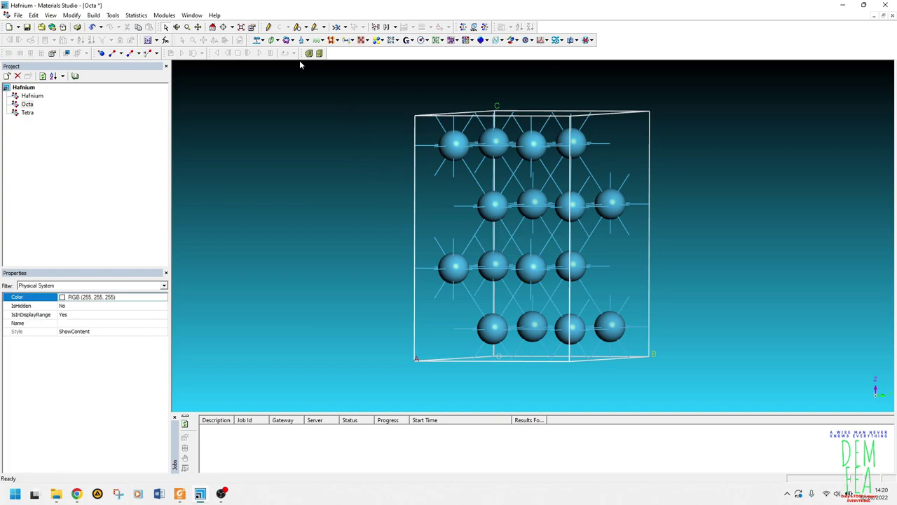
Step: Try to add an oxygen atom at fractional coordinates 0.8333, 0.6667, 0.500 in the Octa supercell
{"action": "left_click", "coordinate": [103, 54]}
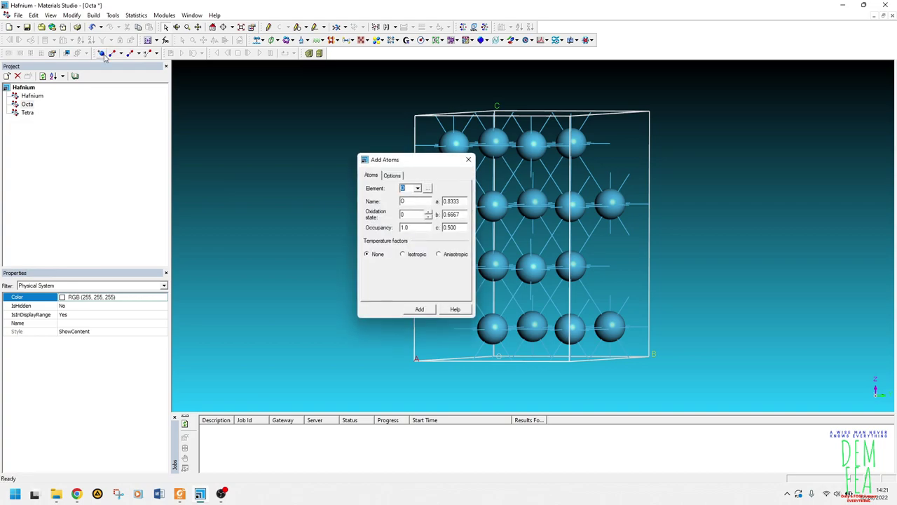
{"action": "double_click", "coordinate": [460, 203]}
{"action": "left_click", "coordinate": [461, 214]}
{"action": "left_click", "coordinate": [415, 309]}
{"action": "left_click", "coordinate": [468, 159]}
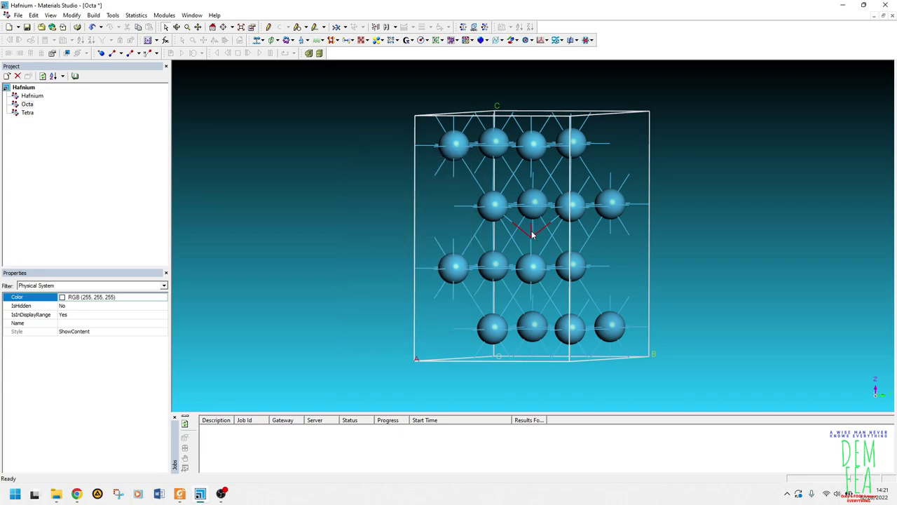
{"action": "key", "text": "ctrl+z"}
Step: Add an oxygen atom at fractional coordinates 0.500, 0.500, 0.500 in the Octa supercell
{"action": "left_click", "coordinate": [101, 54]}
{"action": "left_click", "coordinate": [460, 201]}
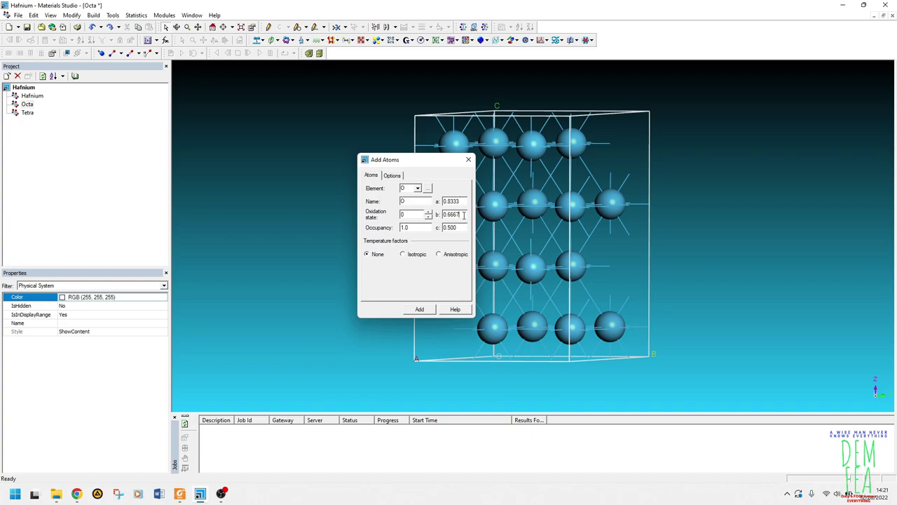
{"action": "left_click_drag", "start_coordinate": [465, 201], "coordinate": [443, 202]}
{"action": "type", "text": "0"}
{"action": "left_click", "coordinate": [463, 213]}
{"action": "type", "text": "0.5"}
{"action": "left_click", "coordinate": [425, 310]}
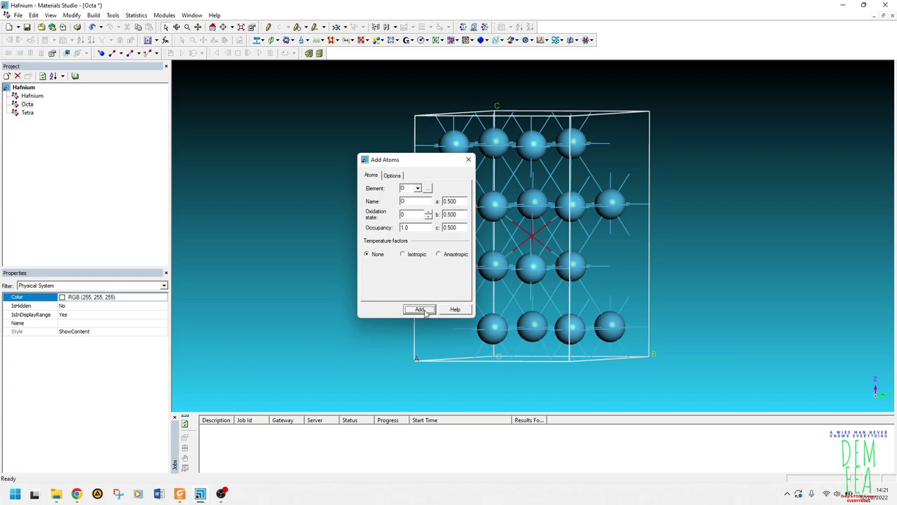
{"action": "left_click", "coordinate": [468, 159]}
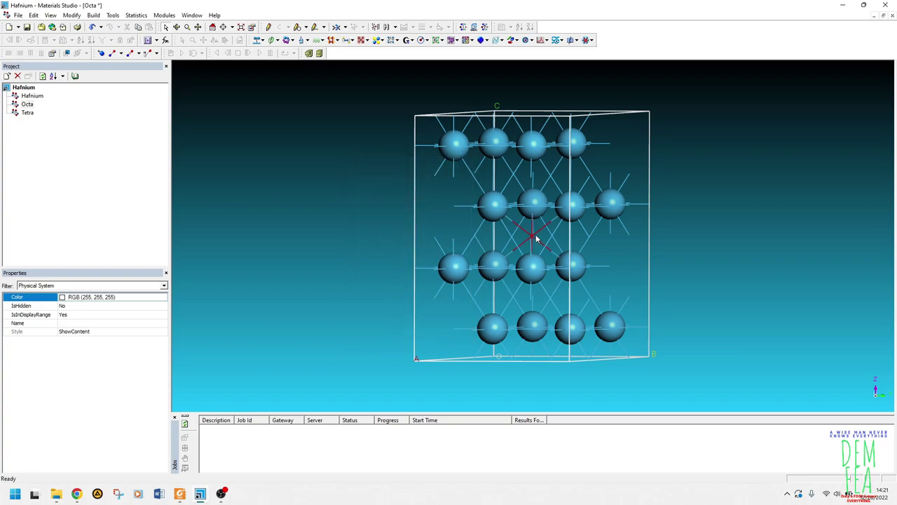
Step: Display the central oxygen atom in CPK style with a CPK scale of 0.3
{"action": "left_click", "coordinate": [532, 240]}
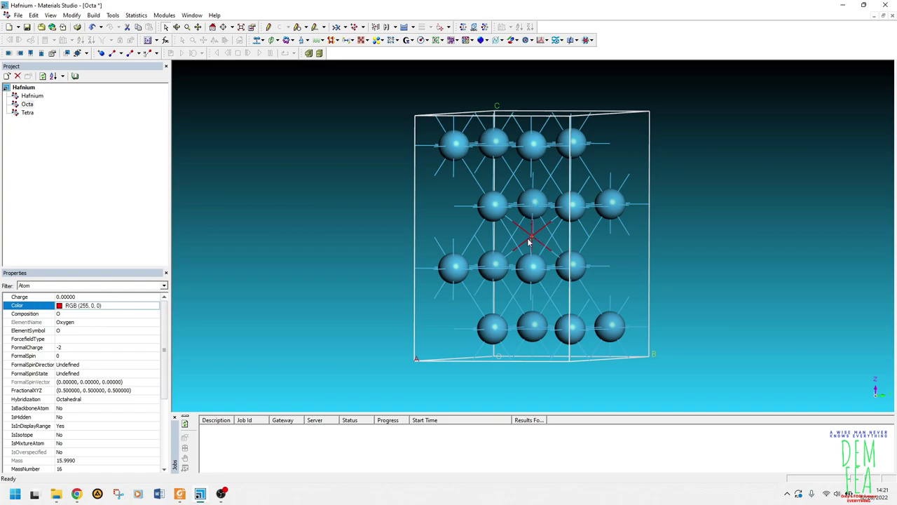
{"action": "right_click", "coordinate": [290, 205]}
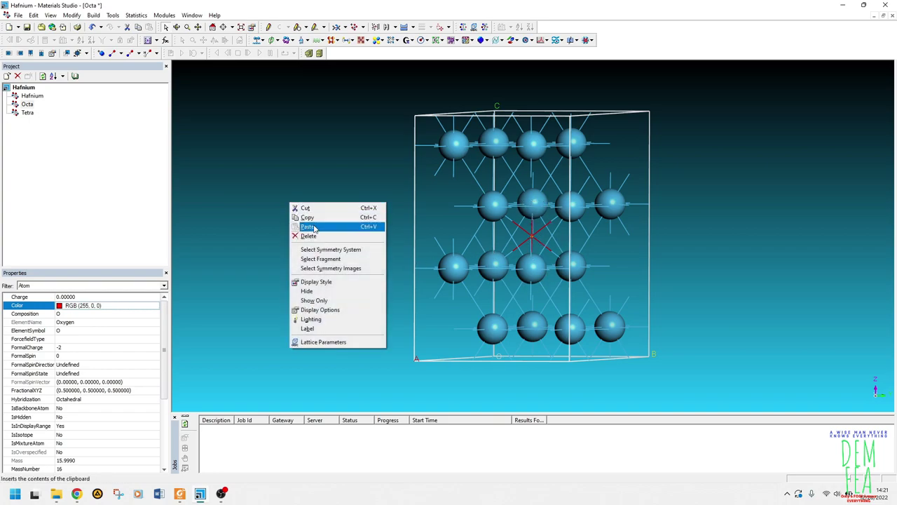
{"action": "left_click", "coordinate": [332, 282]}
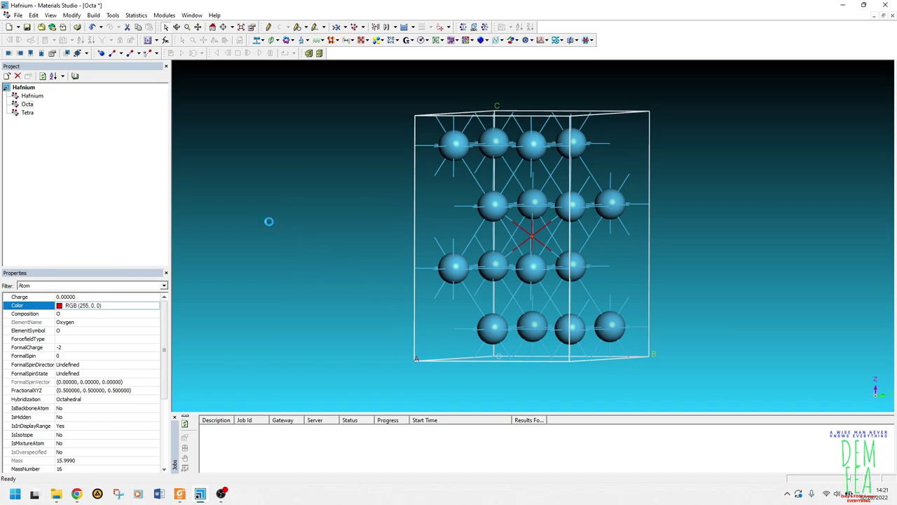
{"action": "left_click", "coordinate": [149, 241]}
{"action": "left_click", "coordinate": [201, 255]}
{"action": "left_click", "coordinate": [201, 255]}
{"action": "left_click", "coordinate": [201, 256]}
{"action": "left_click", "coordinate": [201, 255]}
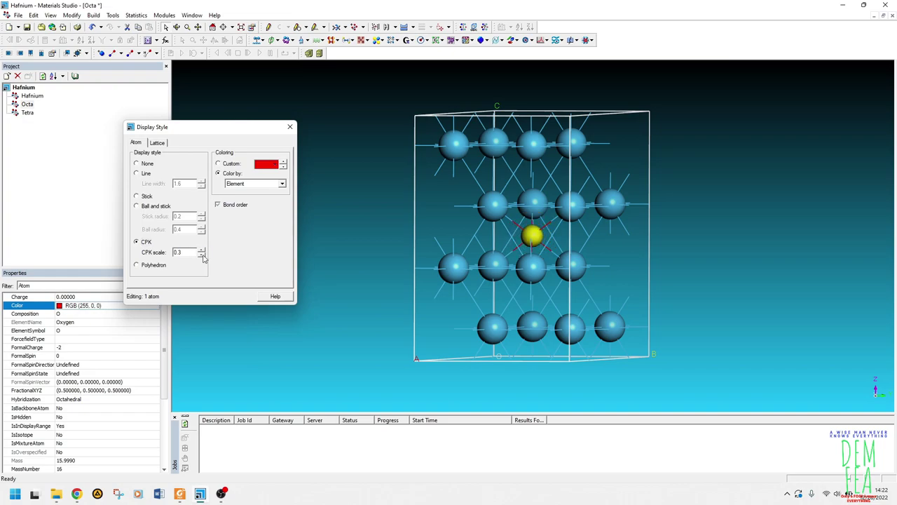
Step: Open the Tetra structure and build a 2 × 2 × 2 supercell from it
{"action": "left_click", "coordinate": [289, 127]}
{"action": "left_click", "coordinate": [404, 234]}
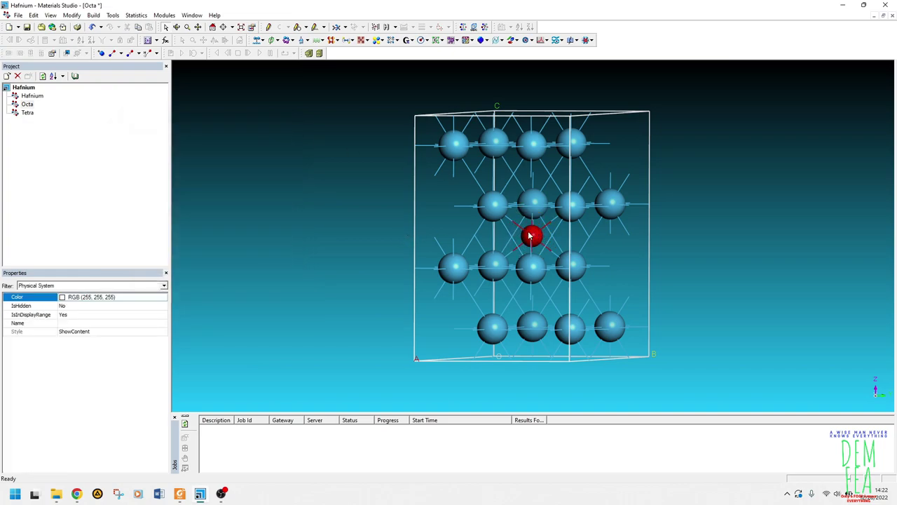
{"action": "double_click", "coordinate": [27, 112]}
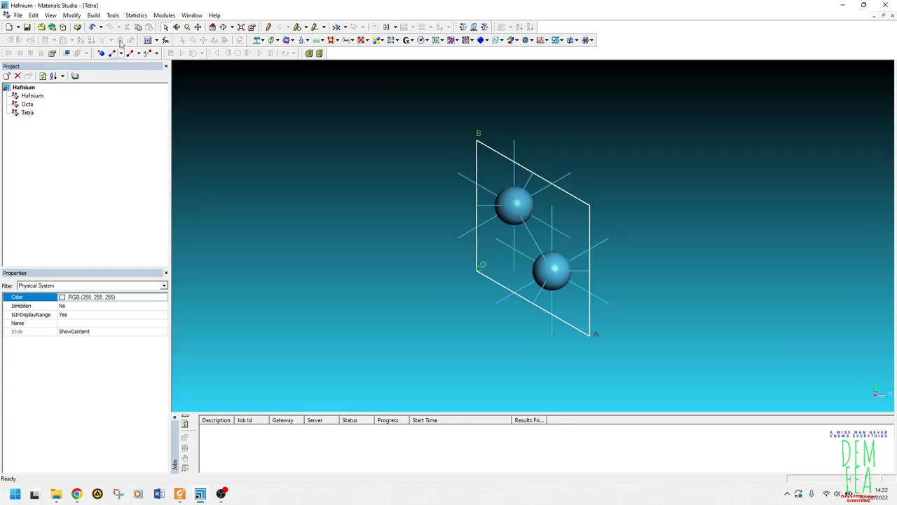
{"action": "left_click", "coordinate": [112, 15]}
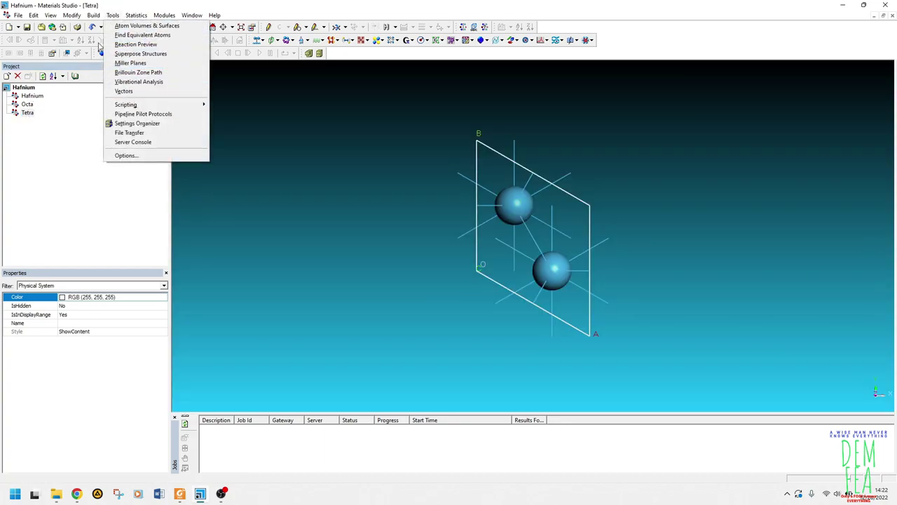
{"action": "mouse_move", "coordinate": [135, 111]}
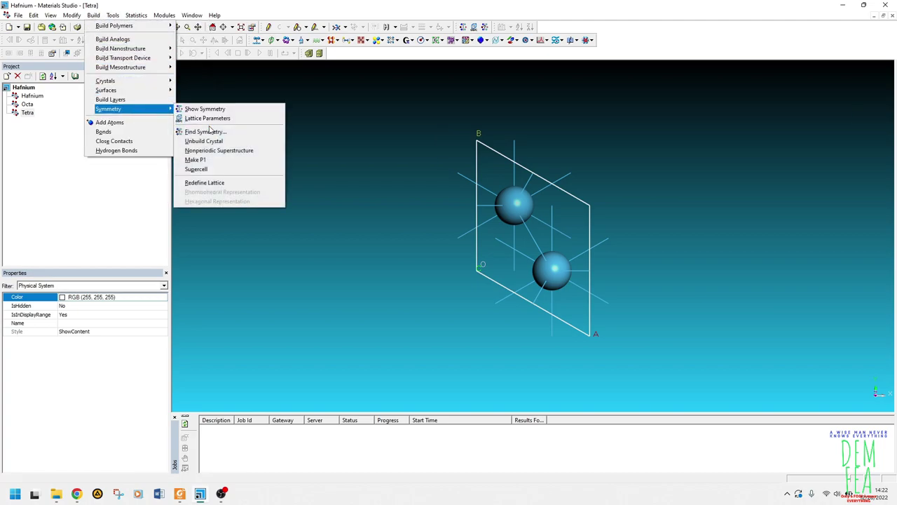
{"action": "left_click", "coordinate": [208, 171]}
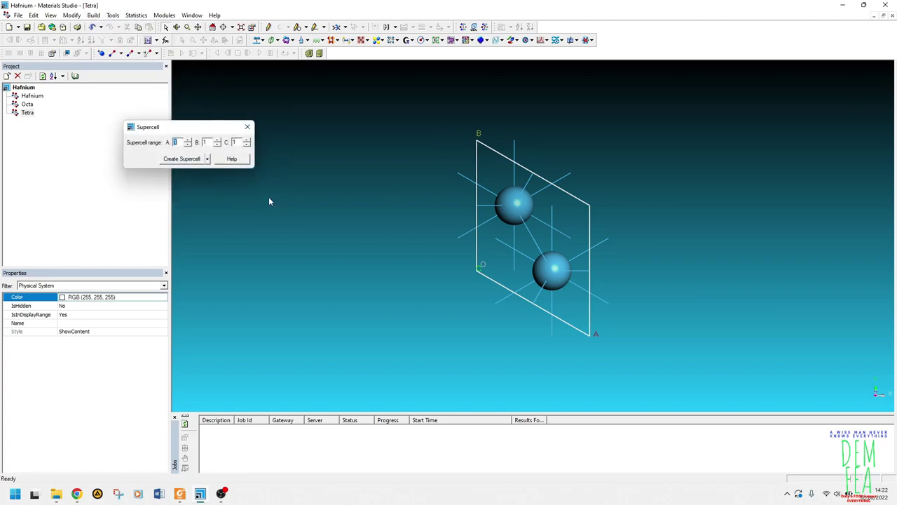
{"action": "left_click", "coordinate": [216, 141]}
{"action": "left_click", "coordinate": [181, 158]}
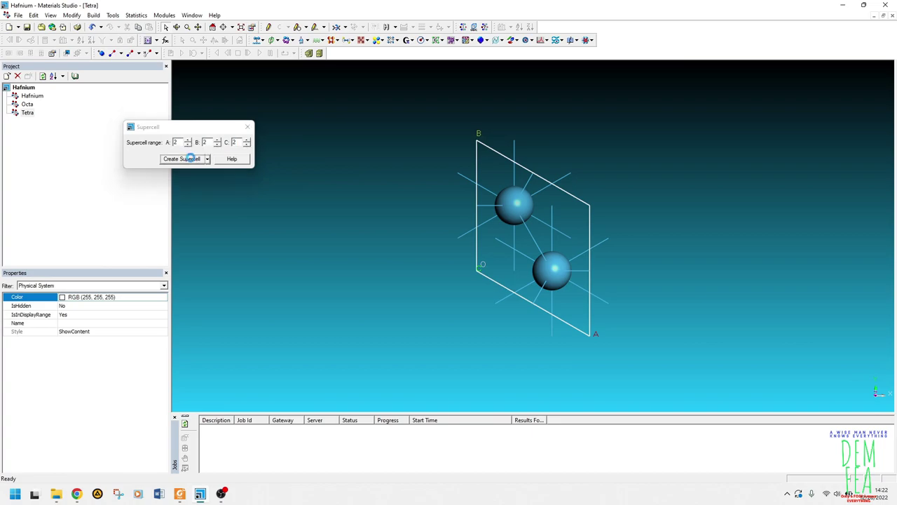
{"action": "left_click", "coordinate": [247, 127]}
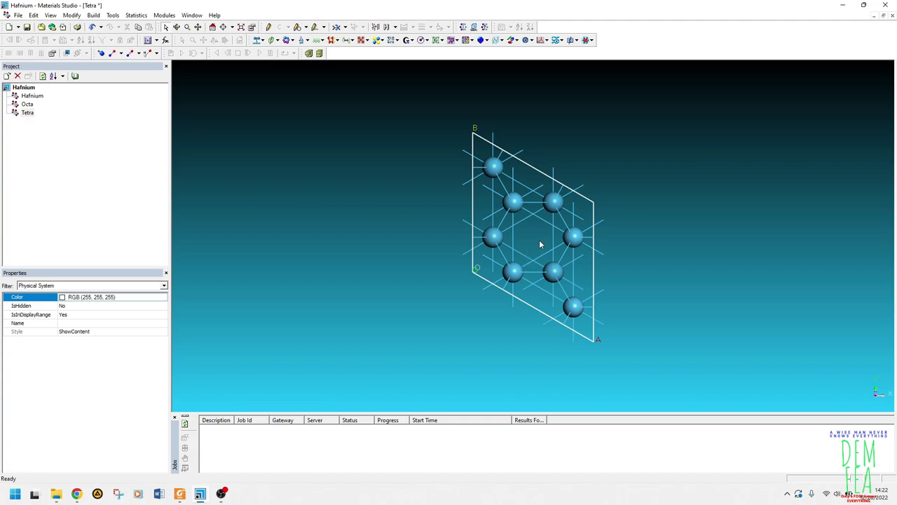
Step: Highlight the three hafnium atoms in the layer above the Tetra supercell's middle and the one below that together enclose the tetrahedral site
{"action": "right_click_drag", "start_coordinate": [541, 245], "coordinate": [556, 163]}
{"action": "right_click_drag", "start_coordinate": [591, 296], "coordinate": [508, 224]}
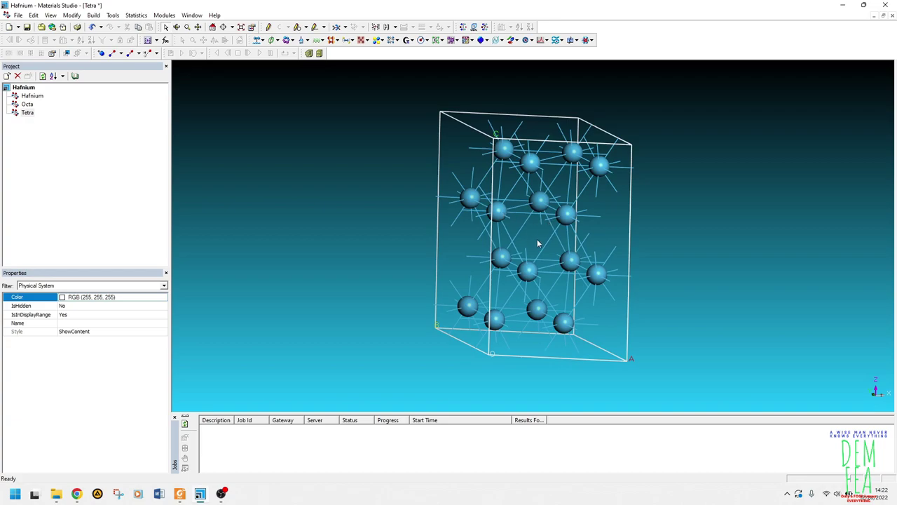
{"action": "scroll", "coordinate": [537, 237], "scroll_direction": "up", "scroll_amount": 2}
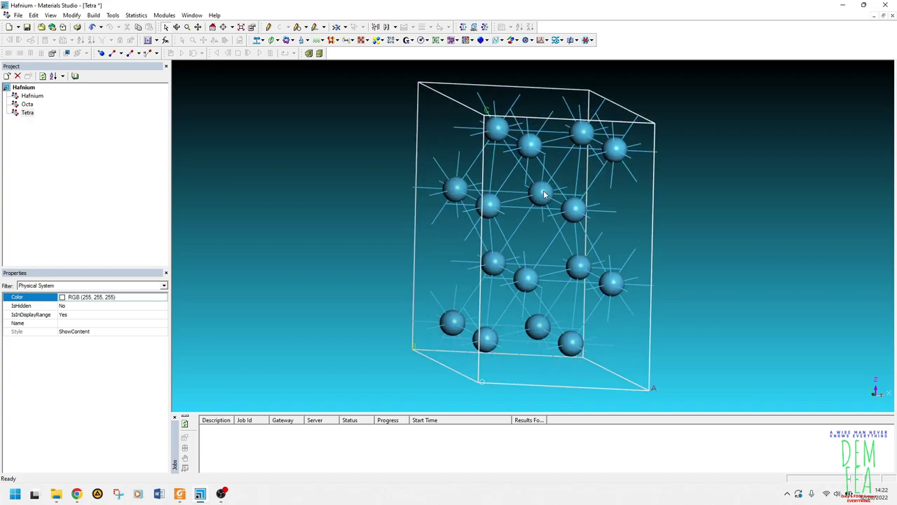
{"action": "left_click", "coordinate": [545, 196]}
{"action": "left_click", "coordinate": [574, 210]}
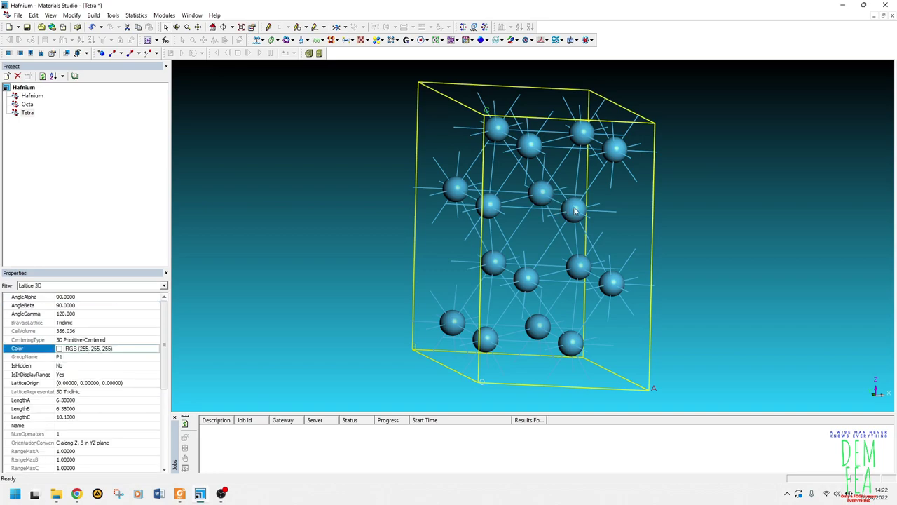
{"action": "left_click", "coordinate": [574, 211]}
{"action": "left_click", "coordinate": [542, 197]}
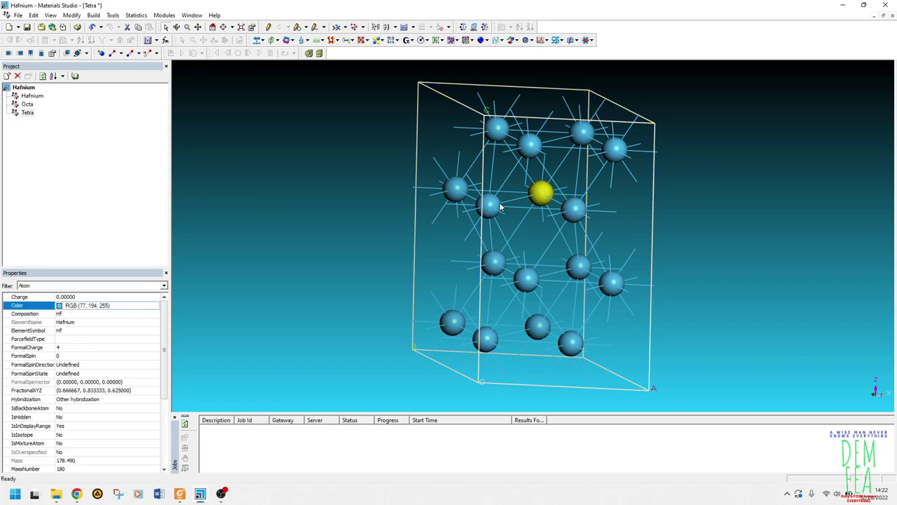
{"action": "left_click", "coordinate": [493, 209], "text": "shift"}
{"action": "left_click", "coordinate": [576, 211], "text": "shift"}
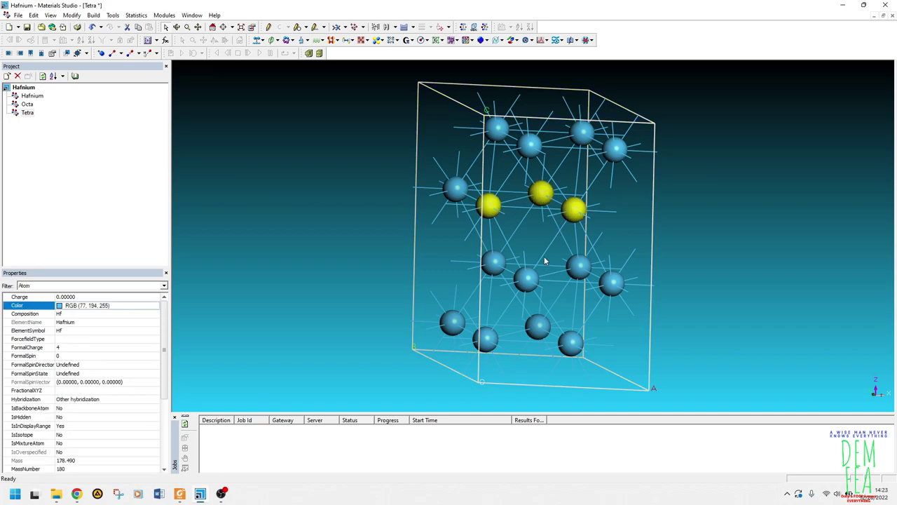
{"action": "left_click", "coordinate": [528, 281], "text": "shift"}
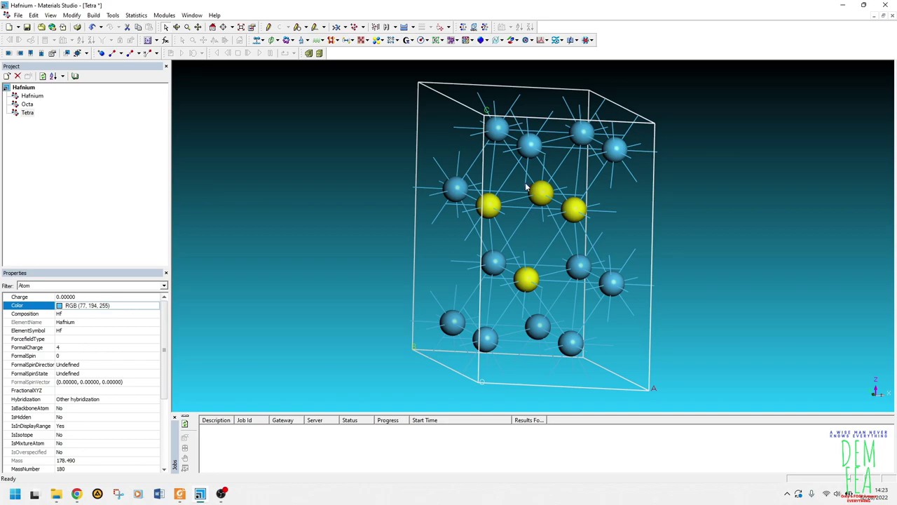
Step: Inspect the fractional coordinates of the two vertically aligned hafnium atoms in the top and third layers of the Tetra supercell
{"action": "left_click", "coordinate": [536, 244]}
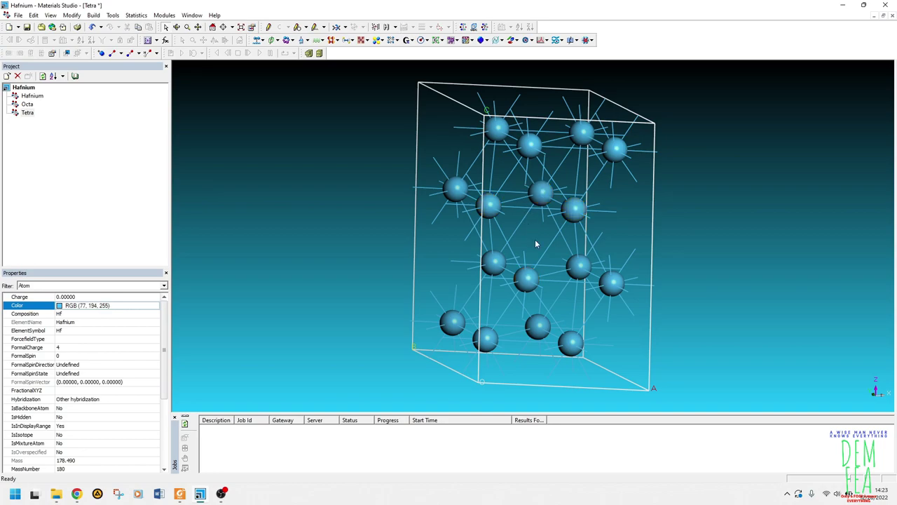
{"action": "left_click", "coordinate": [530, 146]}
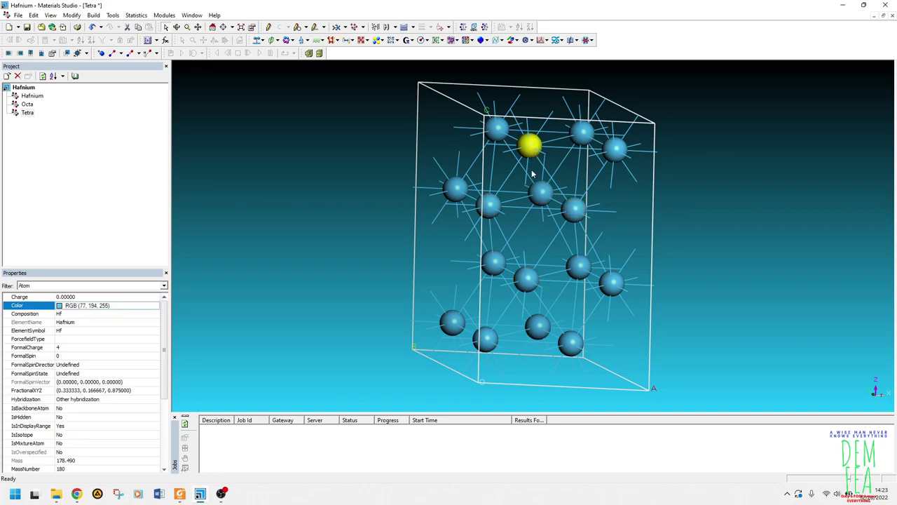
{"action": "left_click", "coordinate": [533, 283]}
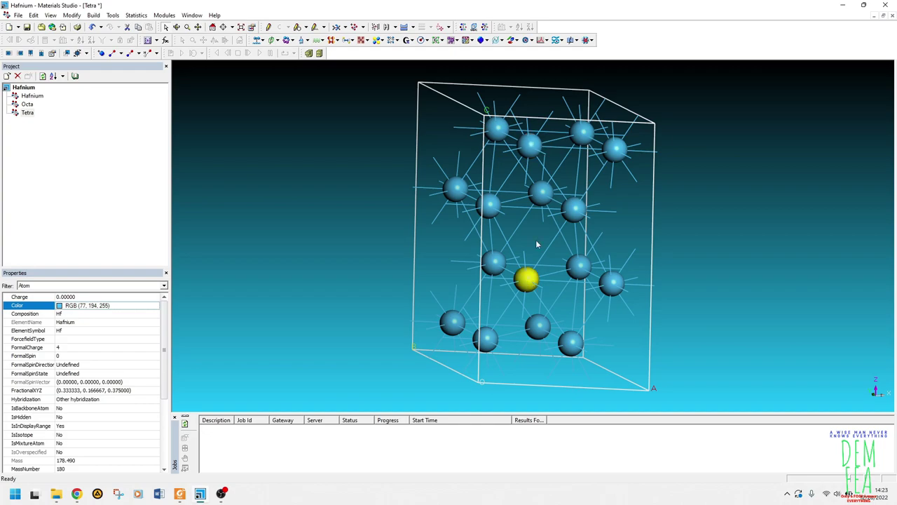
{"action": "left_click", "coordinate": [530, 151], "text": "shift"}
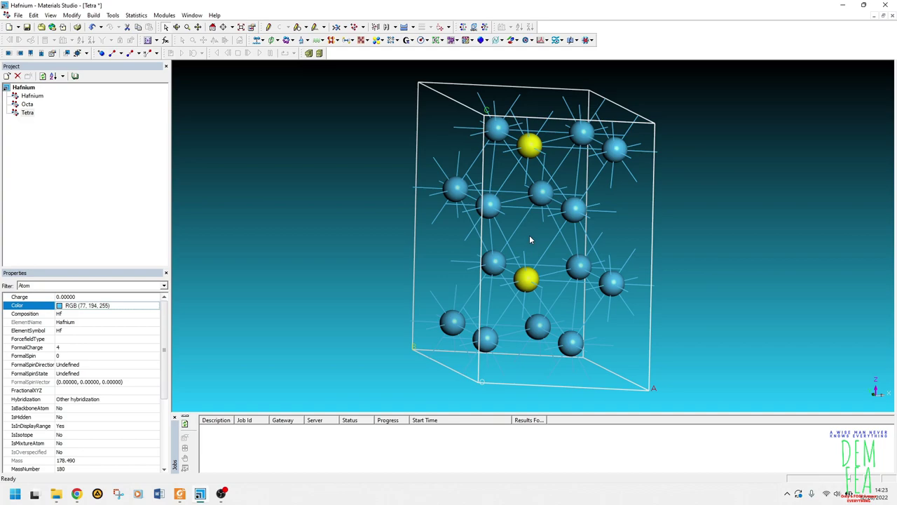
{"action": "left_click", "coordinate": [336, 217]}
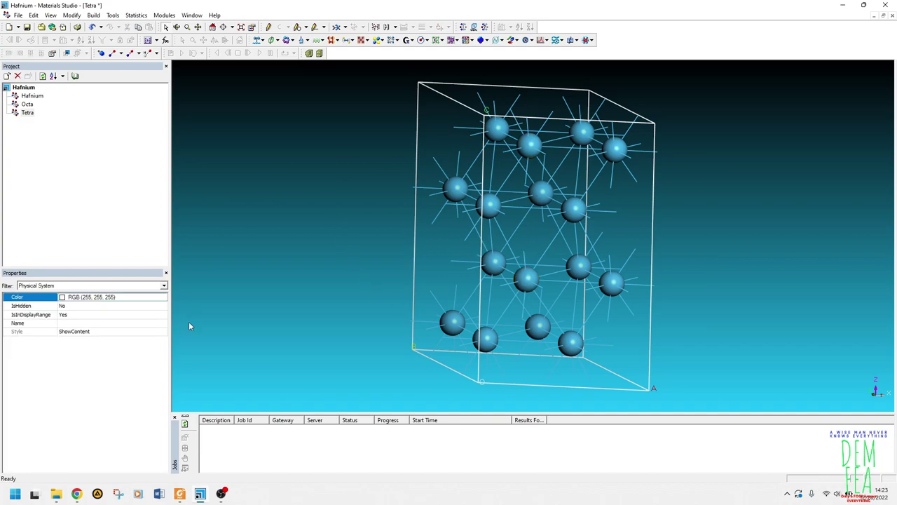
Step: Add an oxygen atom at fractional coordinates 0.8333, 0.6667, 0.500 in the Tetra supercell
{"action": "left_click", "coordinate": [102, 55]}
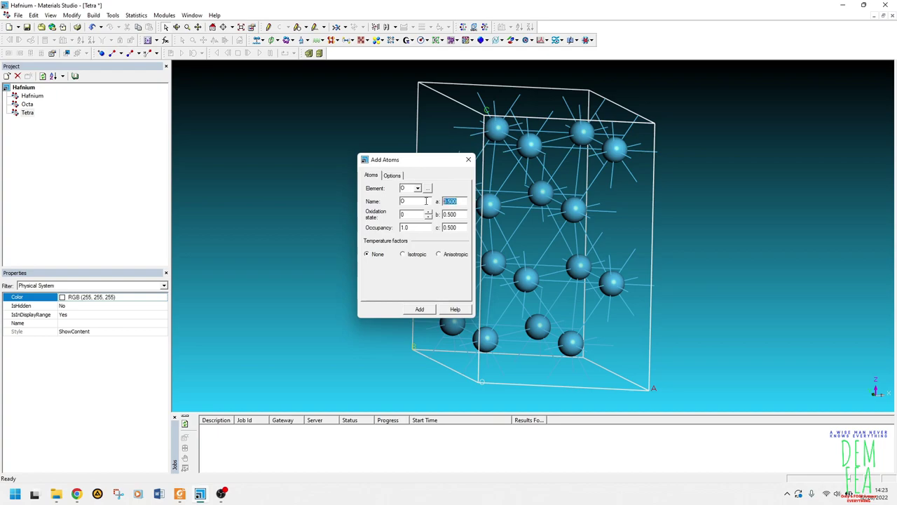
{"action": "type", "text": "0."}
{"action": "type", "text": "6667"}
{"action": "left_click", "coordinate": [420, 309]}
{"action": "left_click", "coordinate": [468, 159]}
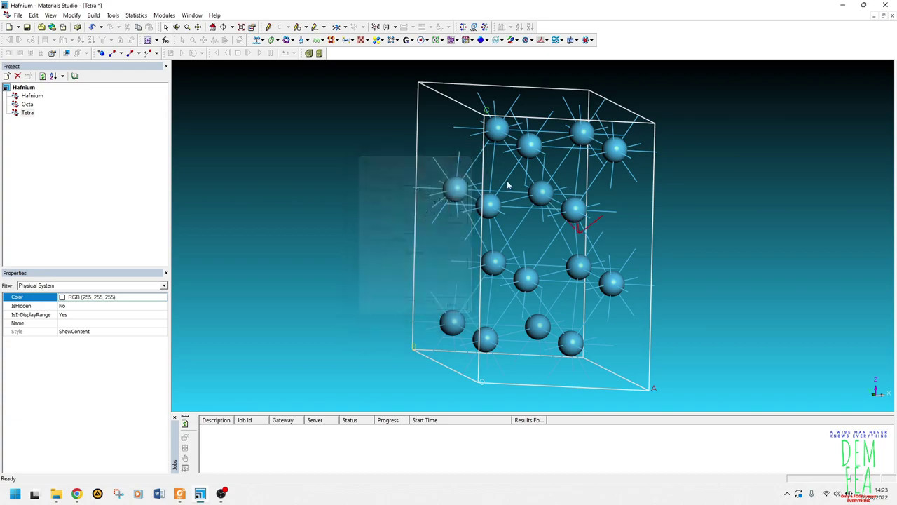
Step: Display the added oxygen atom of the Tetra supercell in CPK style with a CPK scale of 0.3
{"action": "right_click_drag", "start_coordinate": [629, 251], "coordinate": [524, 244]}
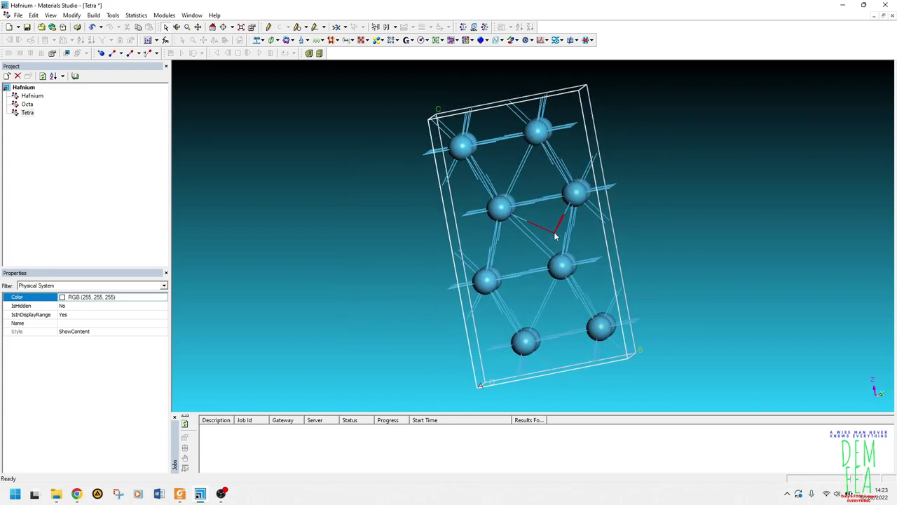
{"action": "left_click", "coordinate": [555, 235]}
{"action": "right_click", "coordinate": [275, 275]}
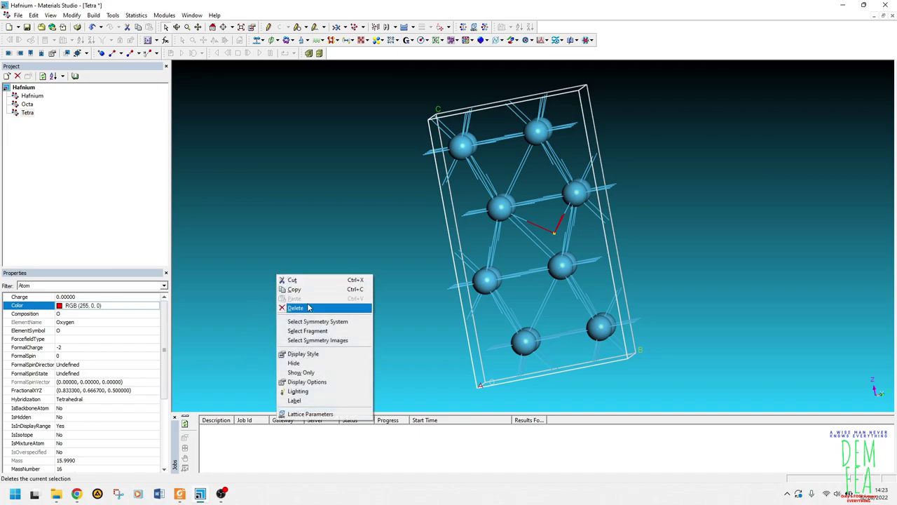
{"action": "left_click", "coordinate": [317, 354]}
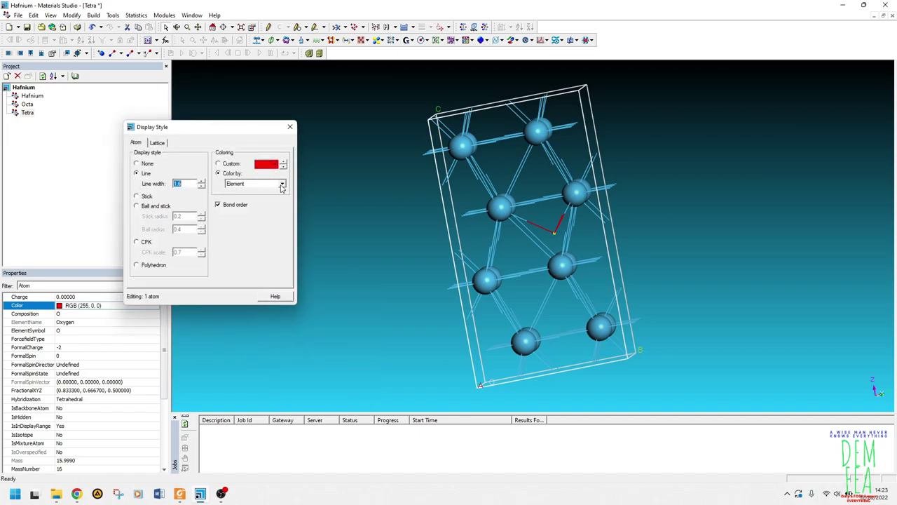
{"action": "left_click", "coordinate": [147, 242]}
{"action": "left_click", "coordinate": [202, 255]}
{"action": "left_click", "coordinate": [202, 256]}
{"action": "left_click", "coordinate": [202, 255]}
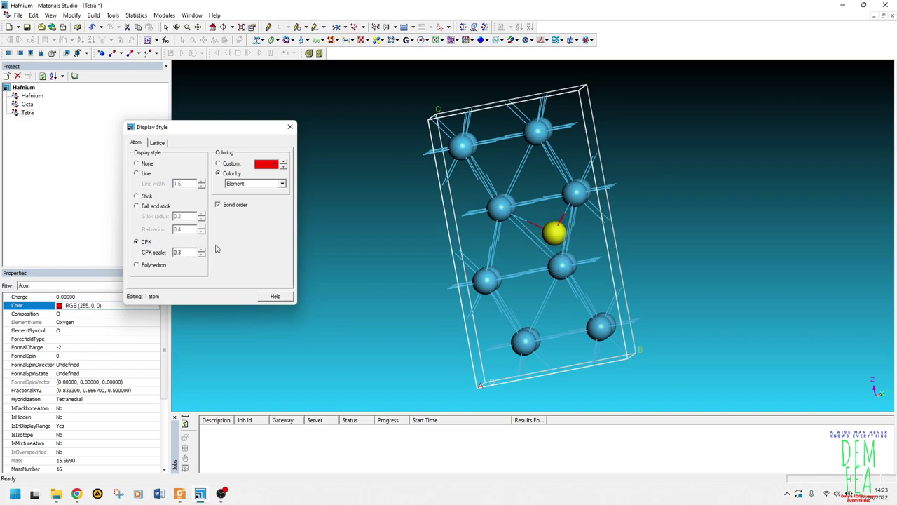
{"action": "left_click", "coordinate": [290, 127]}
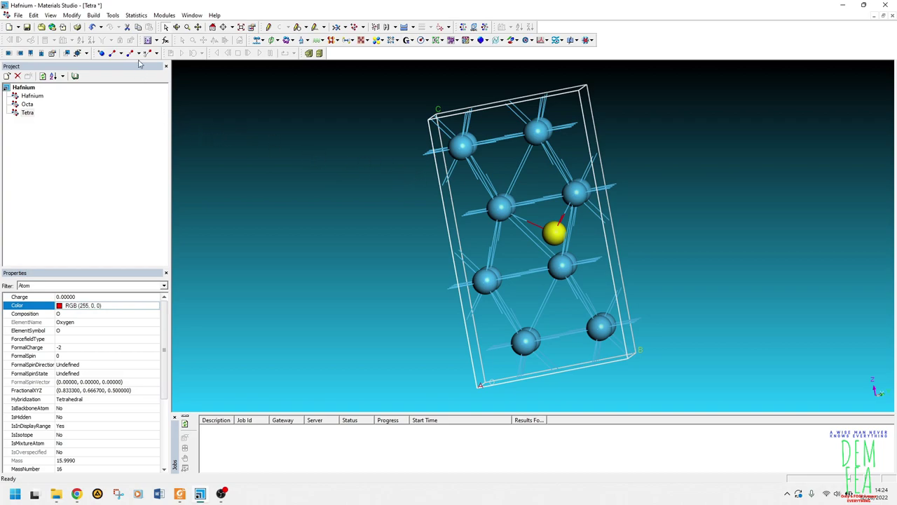
Step: Set up Find Equivalent Atoms with Octa as the first structure and Tetra as the second
{"action": "left_click", "coordinate": [115, 16]}
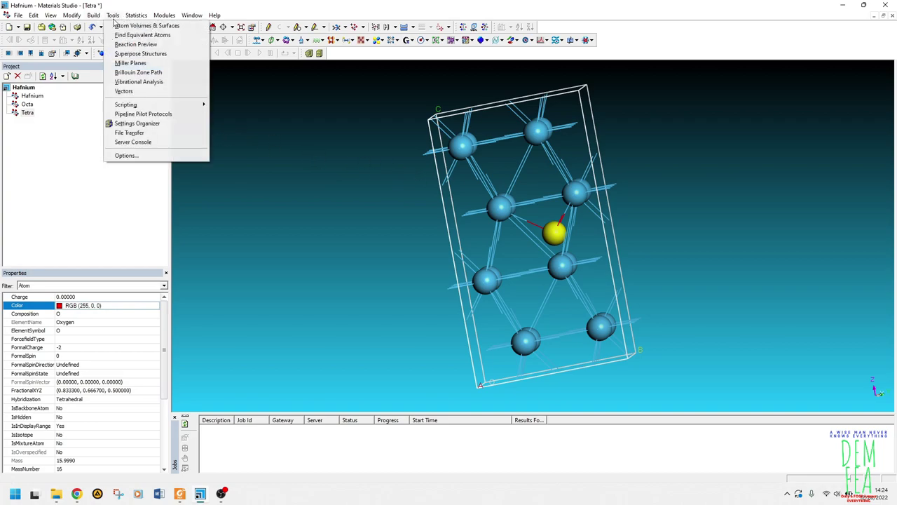
{"action": "left_click", "coordinate": [128, 36]}
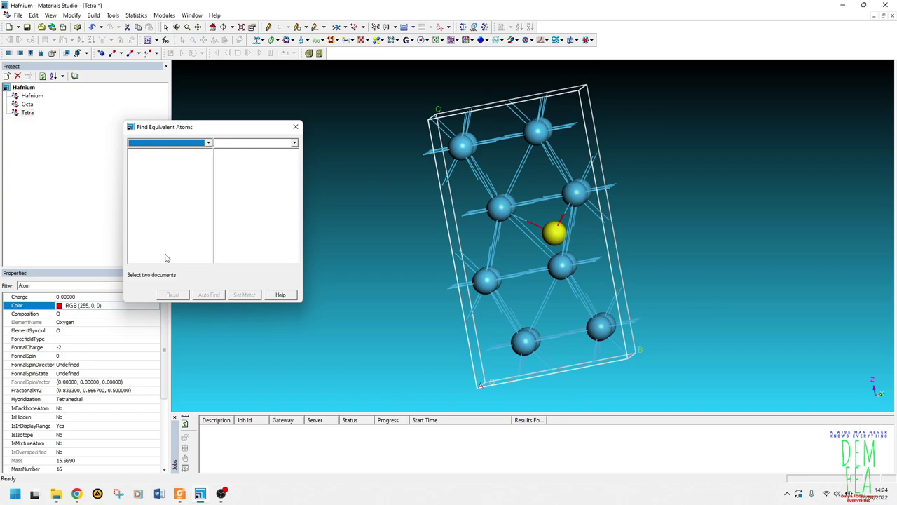
{"action": "left_click", "coordinate": [208, 143]}
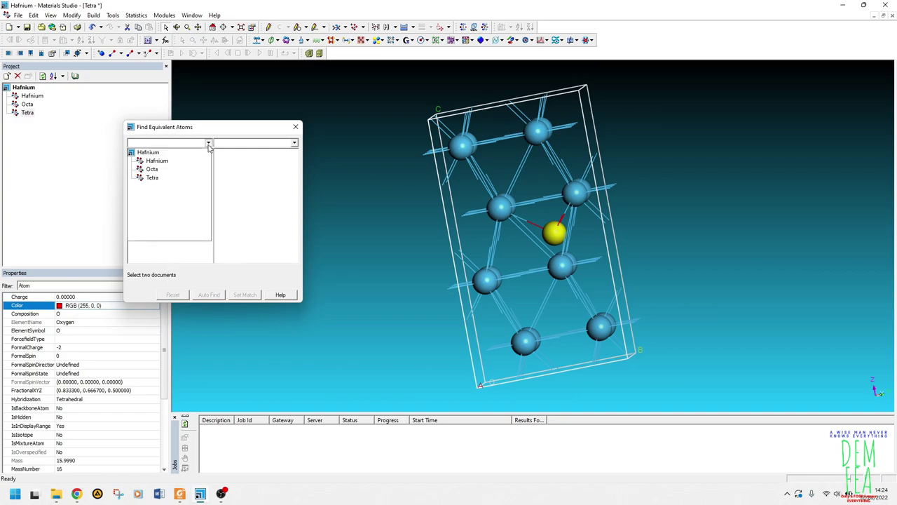
{"action": "left_click", "coordinate": [152, 169]}
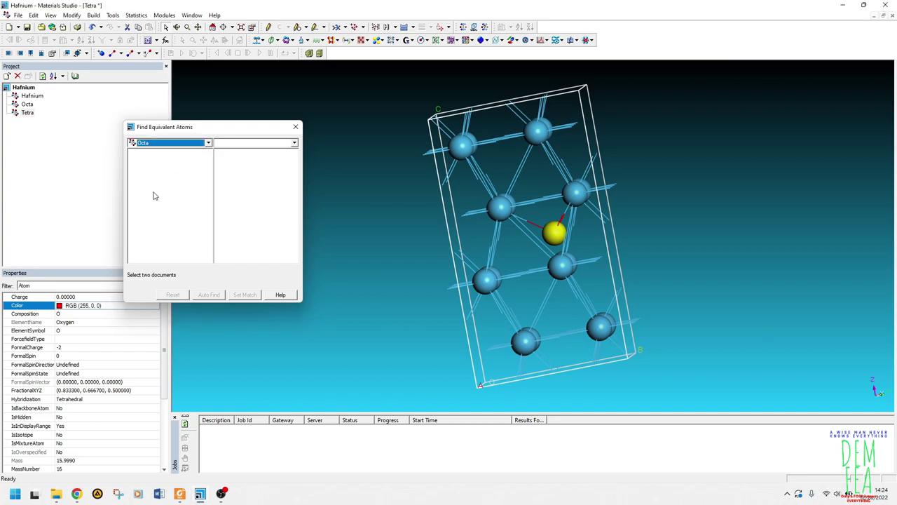
{"action": "left_click", "coordinate": [294, 143]}
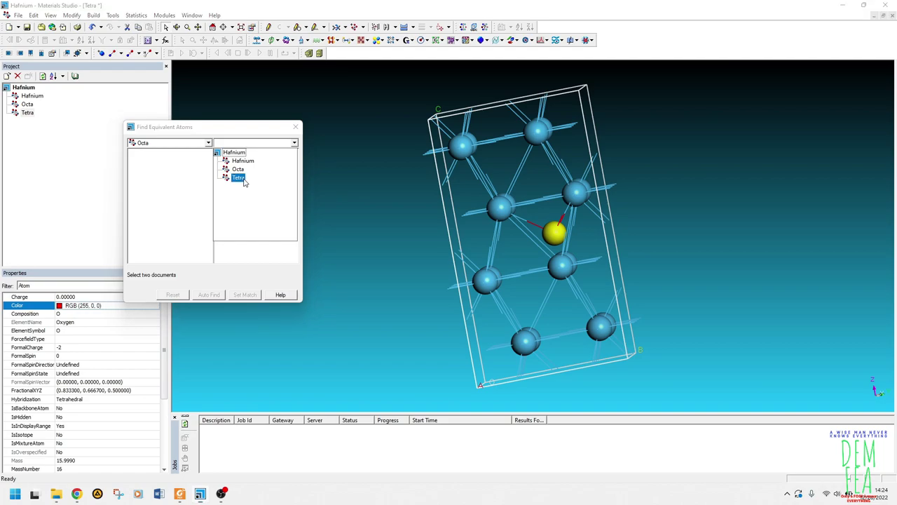
{"action": "left_click", "coordinate": [245, 176]}
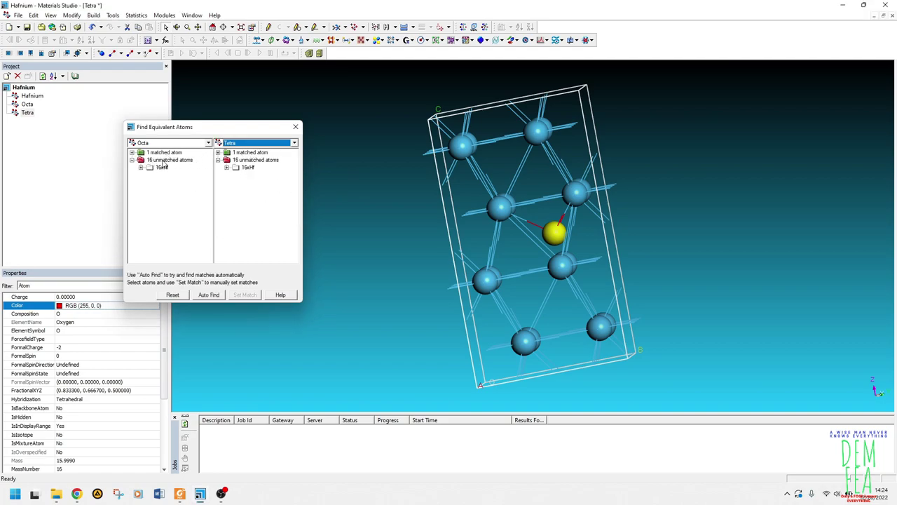
Step: Match the equivalent atoms of Octa and Tetra automatically and review the matched and unmatched lists
{"action": "left_click", "coordinate": [211, 295]}
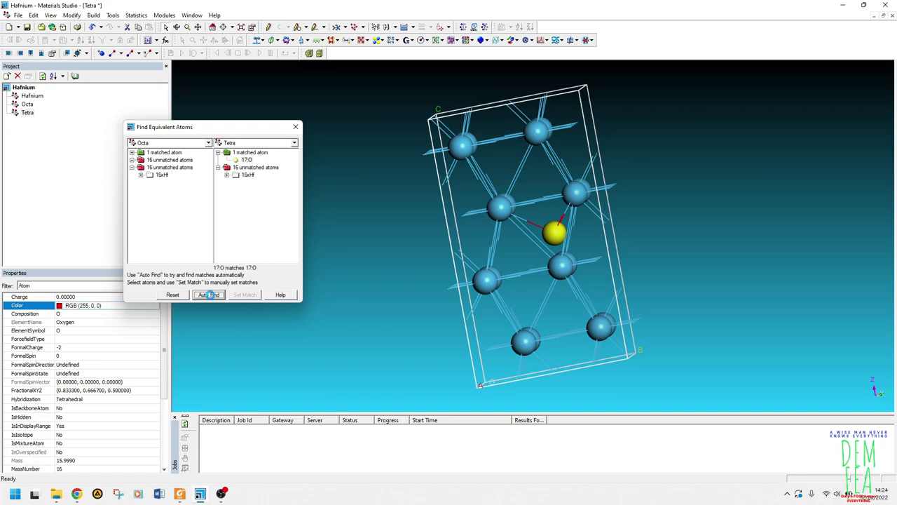
{"action": "scroll", "coordinate": [247, 206], "scroll_direction": "down", "scroll_amount": 2}
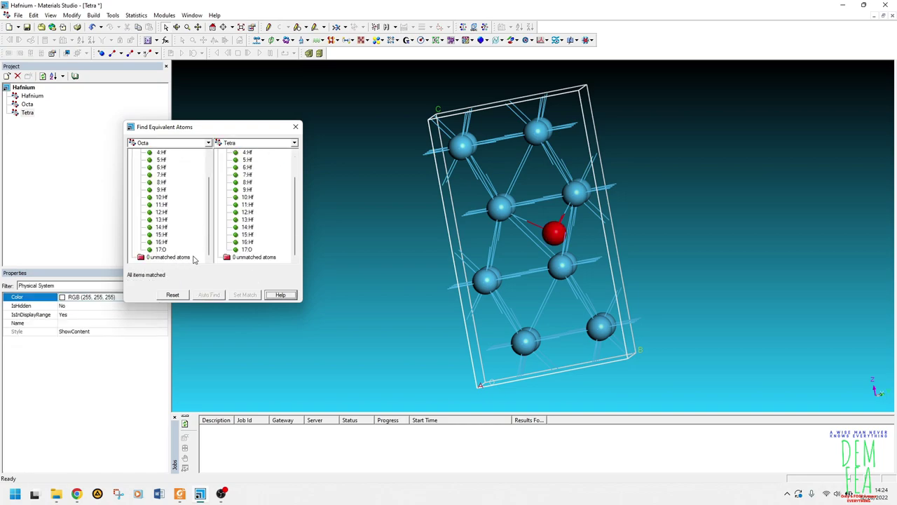
{"action": "scroll", "coordinate": [196, 243], "scroll_direction": "up", "scroll_amount": 3}
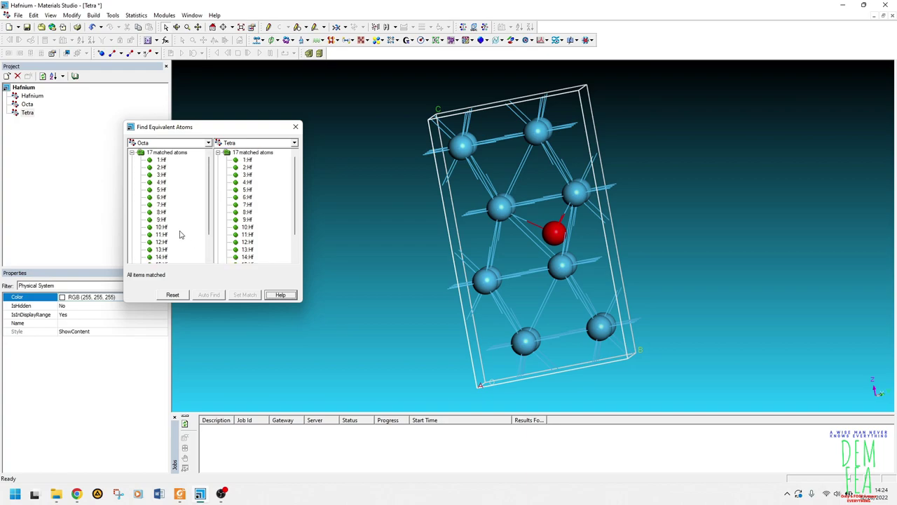
{"action": "left_click", "coordinate": [131, 152]}
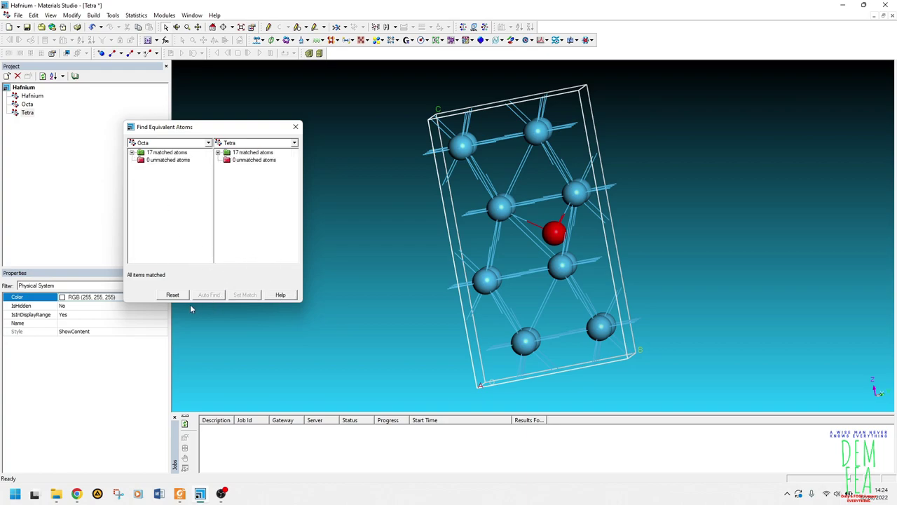
Step: Close the atom matching and set up a Reaction Preview with Tetra as the reactant and Octa as the product
{"action": "left_click", "coordinate": [295, 127]}
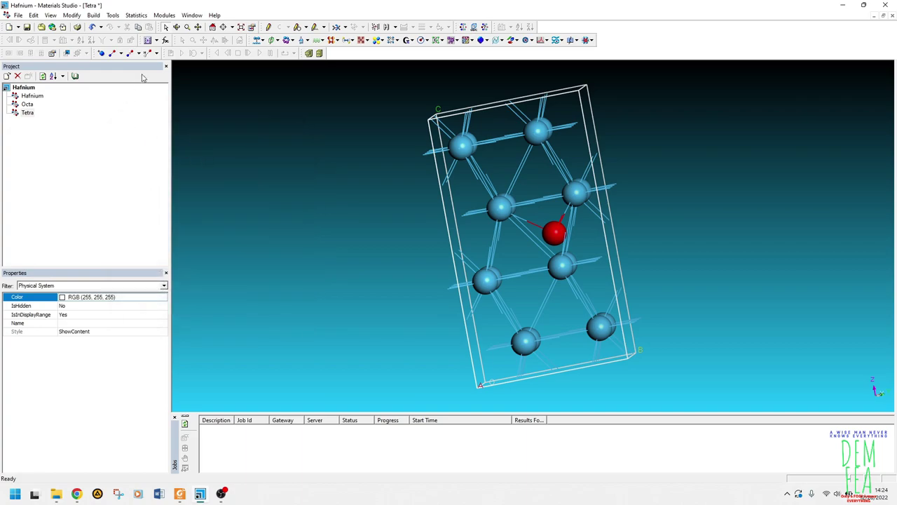
{"action": "left_click", "coordinate": [101, 17]}
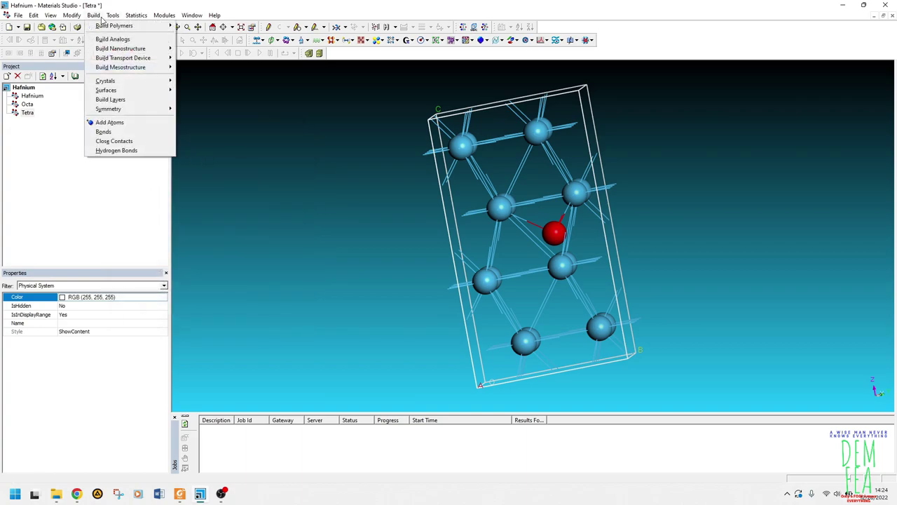
{"action": "mouse_move", "coordinate": [119, 18]}
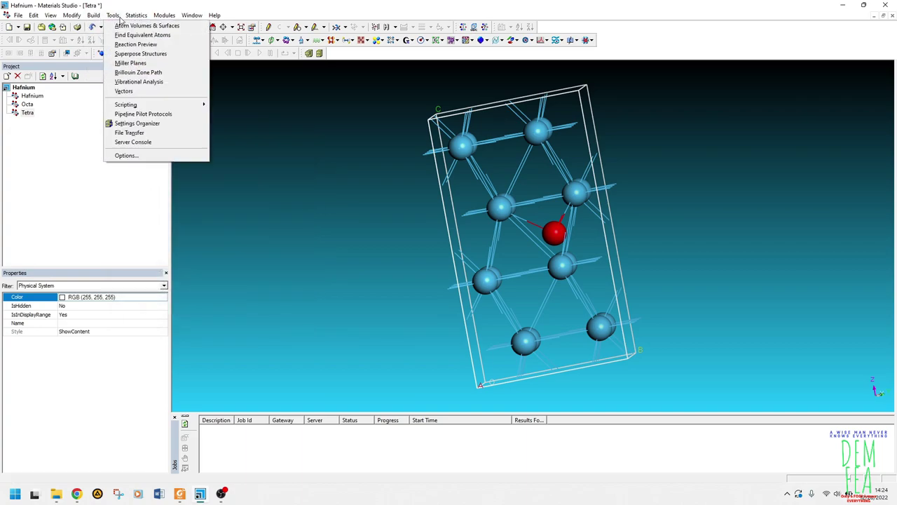
{"action": "left_click", "coordinate": [130, 45]}
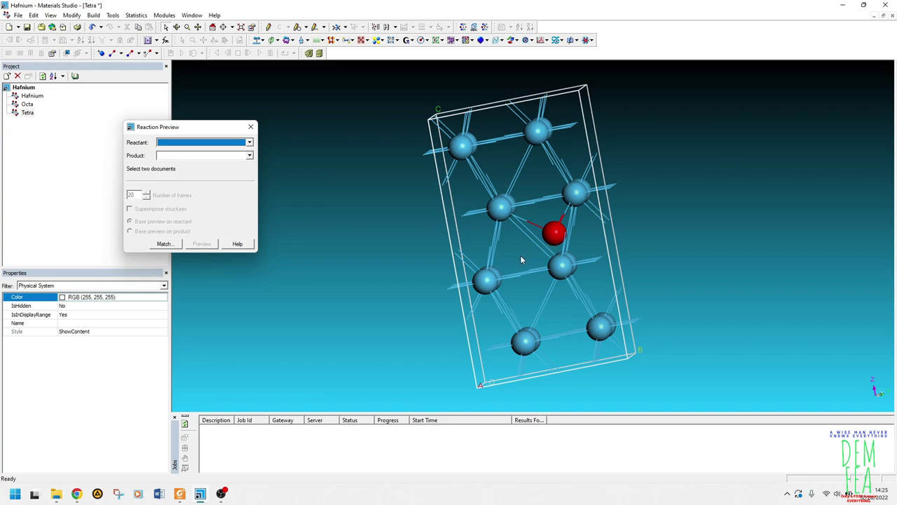
{"action": "left_click", "coordinate": [248, 144]}
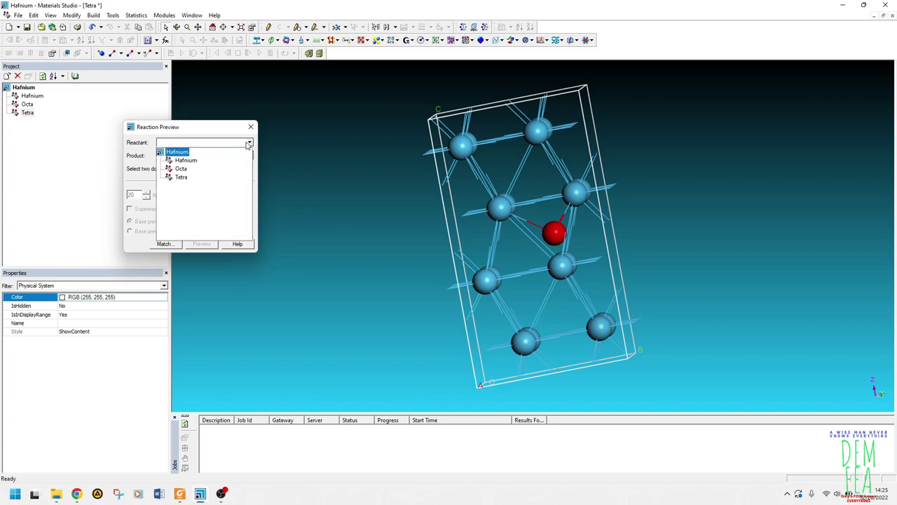
{"action": "left_click", "coordinate": [181, 177]}
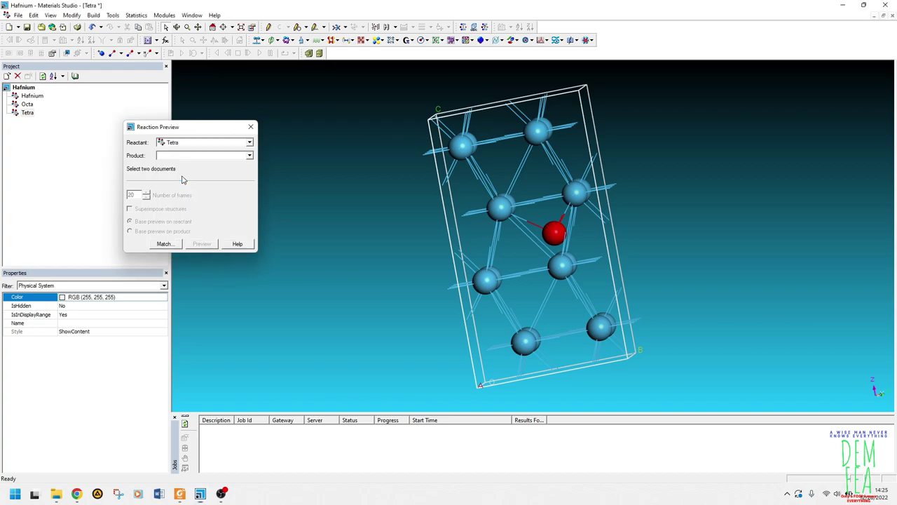
{"action": "left_click", "coordinate": [246, 157]}
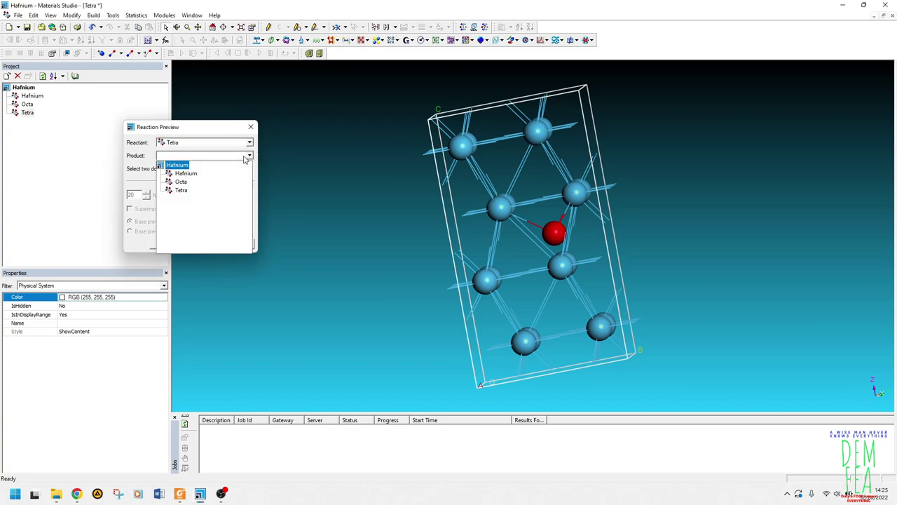
{"action": "left_click", "coordinate": [181, 182]}
Step: Generate the Tetra-to-Octa reaction preview with 100 frames and maximize the resulting trajectory document
{"action": "left_click_drag", "start_coordinate": [138, 194], "coordinate": [119, 195]}
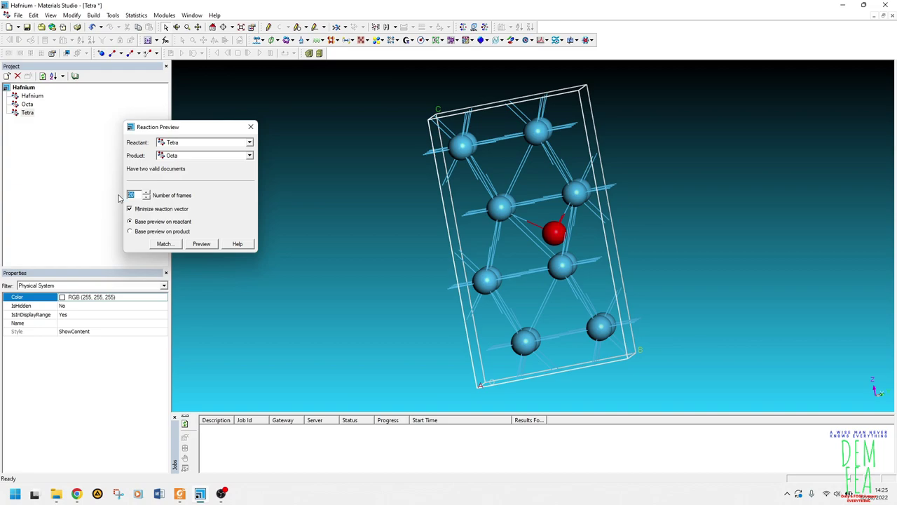
{"action": "type", "text": "100"}
{"action": "left_click", "coordinate": [197, 246]}
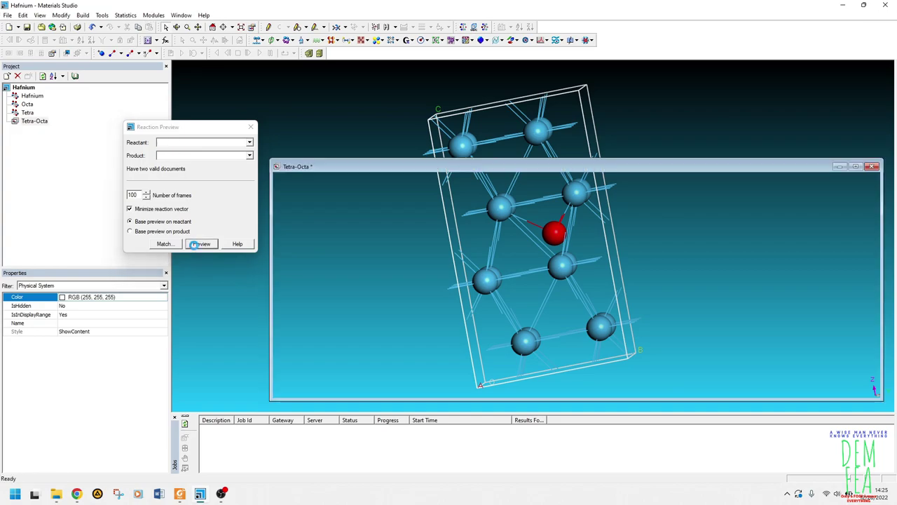
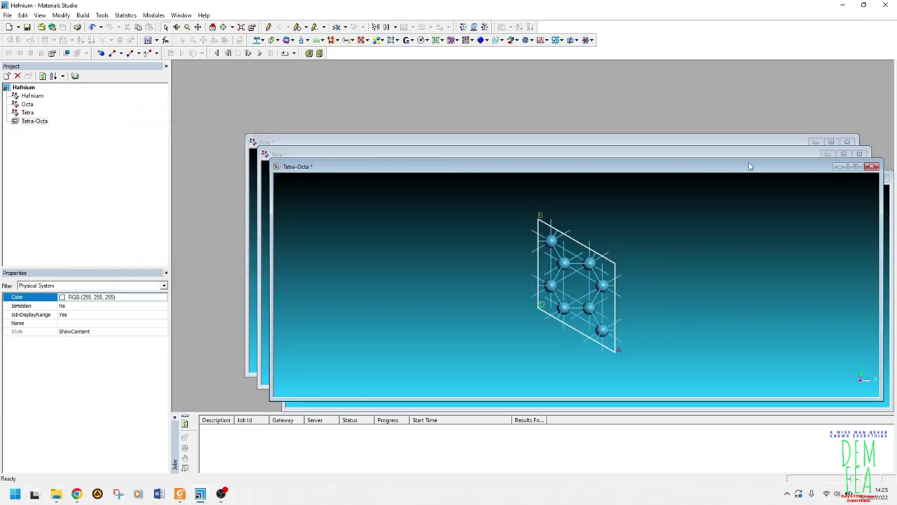
{"action": "left_click", "coordinate": [855, 166]}
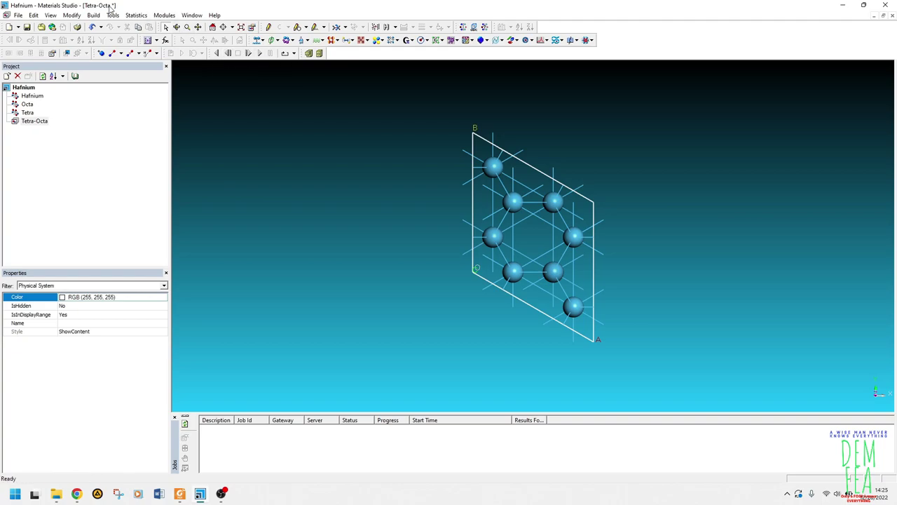
{"action": "left_click", "coordinate": [54, 15]}
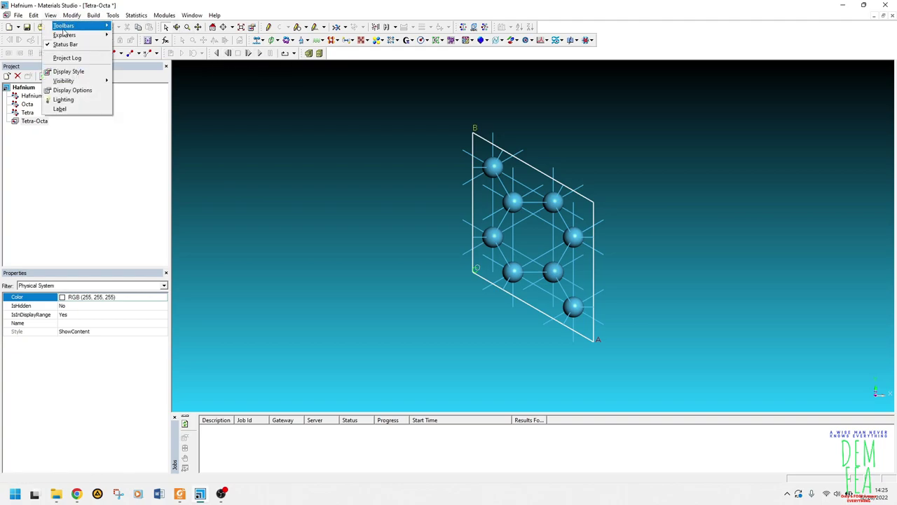
{"action": "mouse_move", "coordinate": [68, 29]}
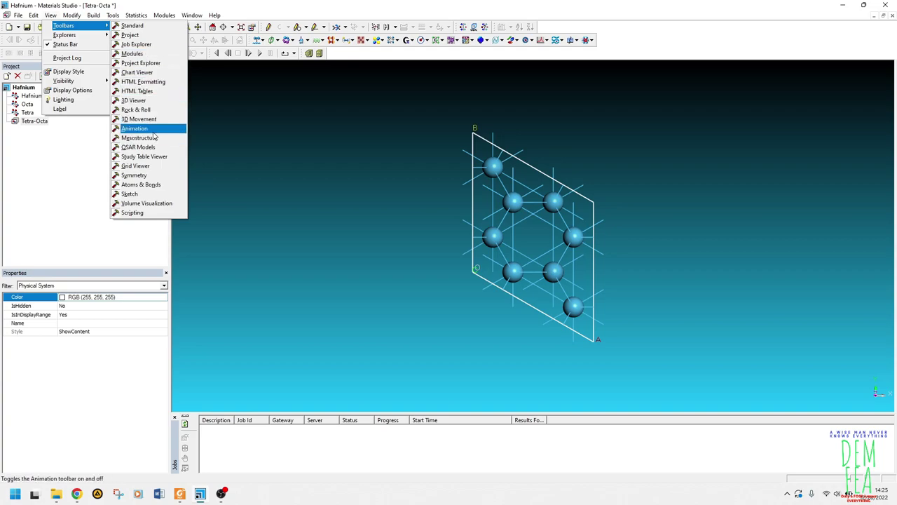
{"action": "left_click", "coordinate": [430, 4]}
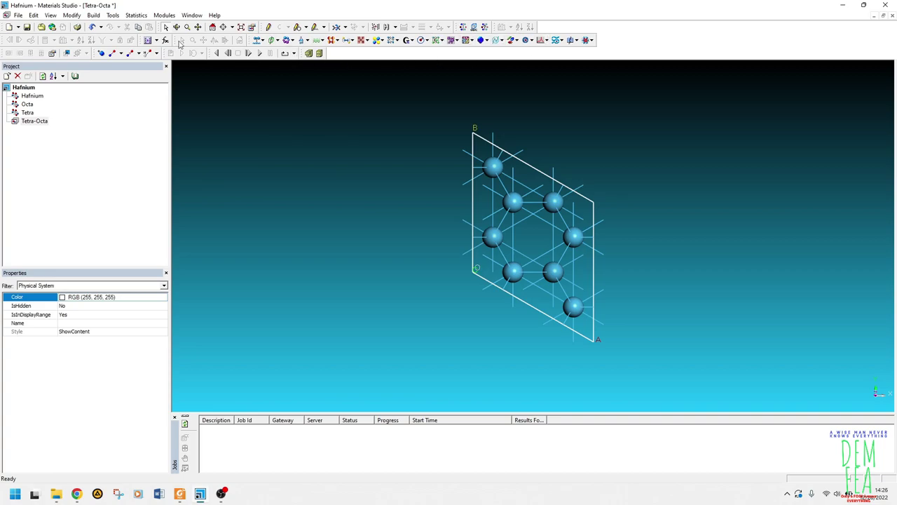
{"action": "left_click", "coordinate": [50, 15]}
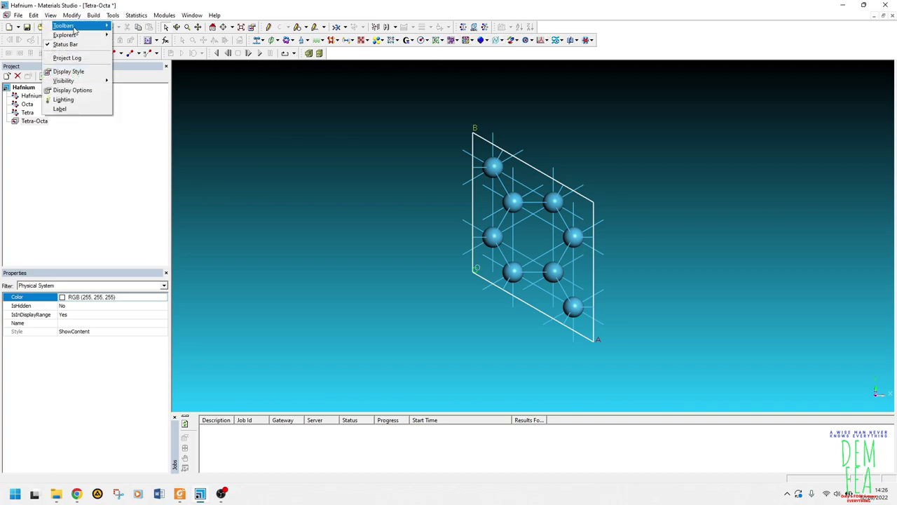
{"action": "left_click", "coordinate": [144, 9]}
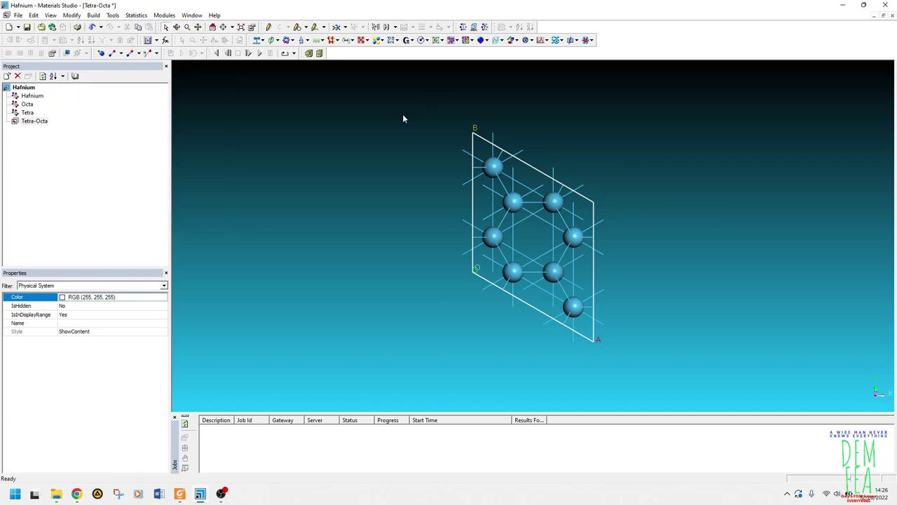
Step: Play the Tetra-Octa trajectory animation to view the oxygen's path, and stop it
{"action": "left_click", "coordinate": [260, 54]}
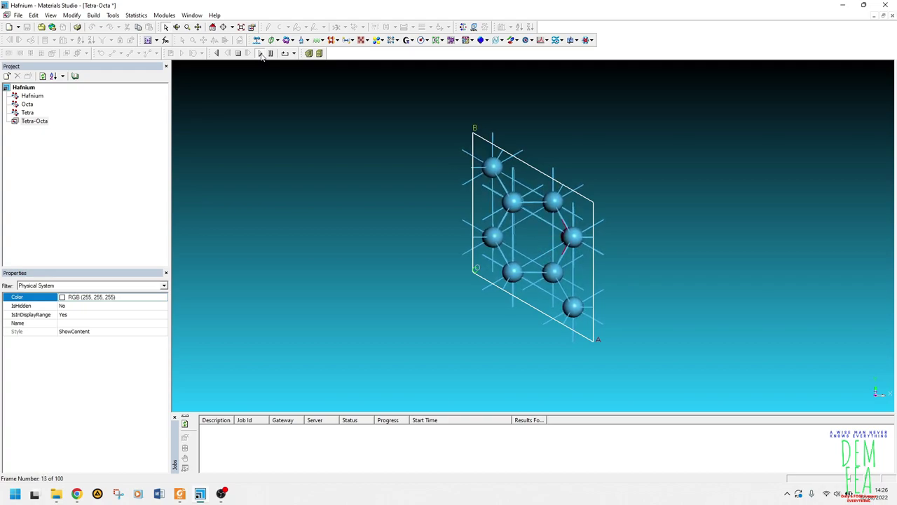
{"action": "left_click", "coordinate": [239, 54]}
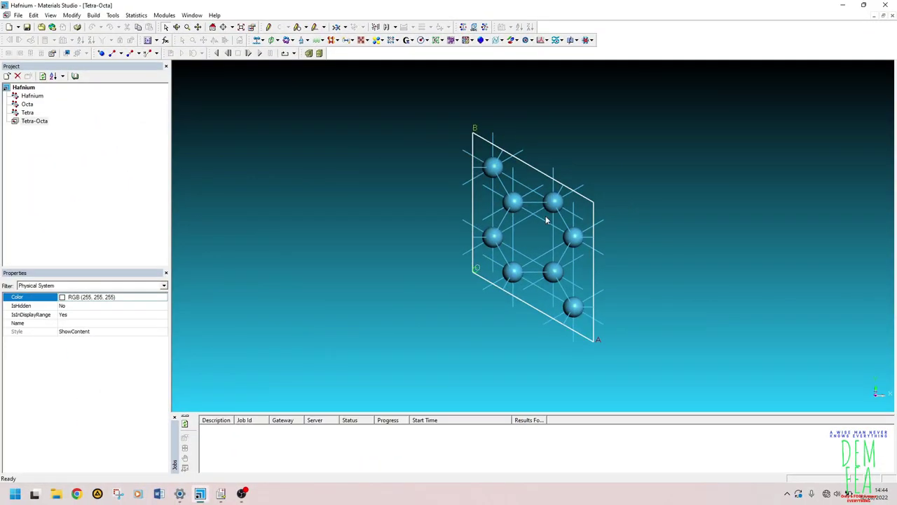
Step: Start a CASTEP calculation for the Tetra-Octa trajectory and set its task to TS Search
{"action": "left_click", "coordinate": [320, 40]}
{"action": "left_click", "coordinate": [332, 54]}
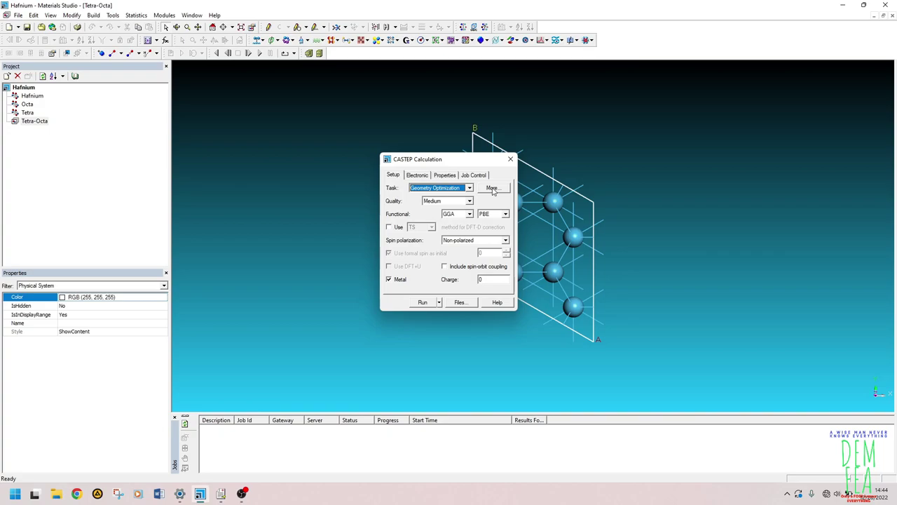
{"action": "left_click", "coordinate": [493, 188]}
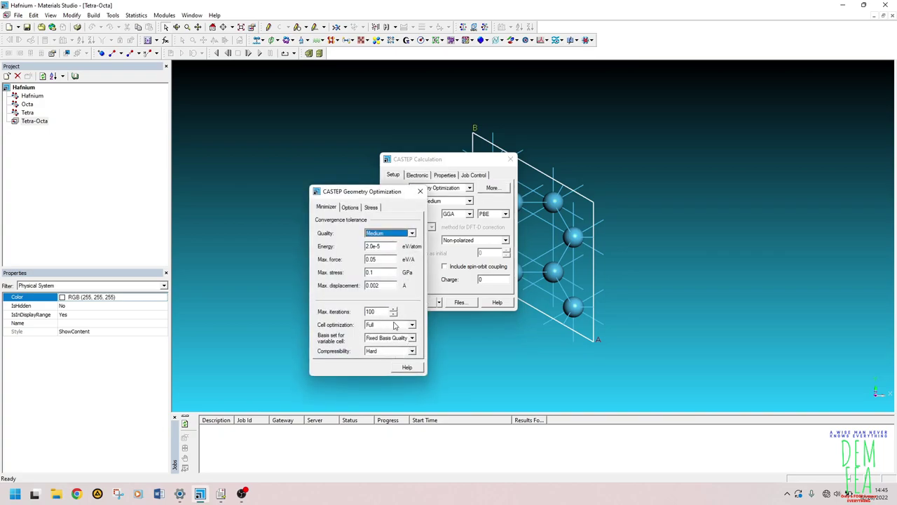
{"action": "left_click", "coordinate": [420, 192]}
{"action": "left_click", "coordinate": [455, 189]}
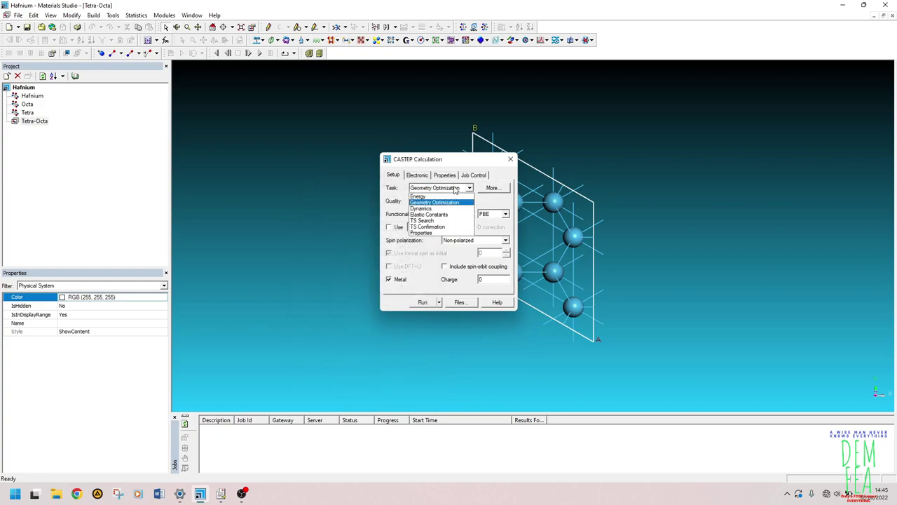
{"action": "left_click", "coordinate": [443, 222]}
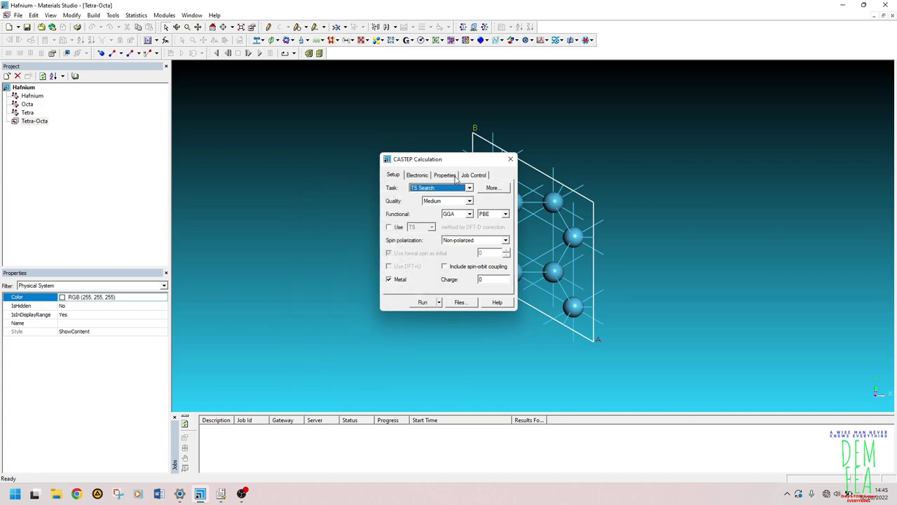
Step: Review the job control, properties and electronic settings of the CASTEP calculation
{"action": "left_click", "coordinate": [474, 176]}
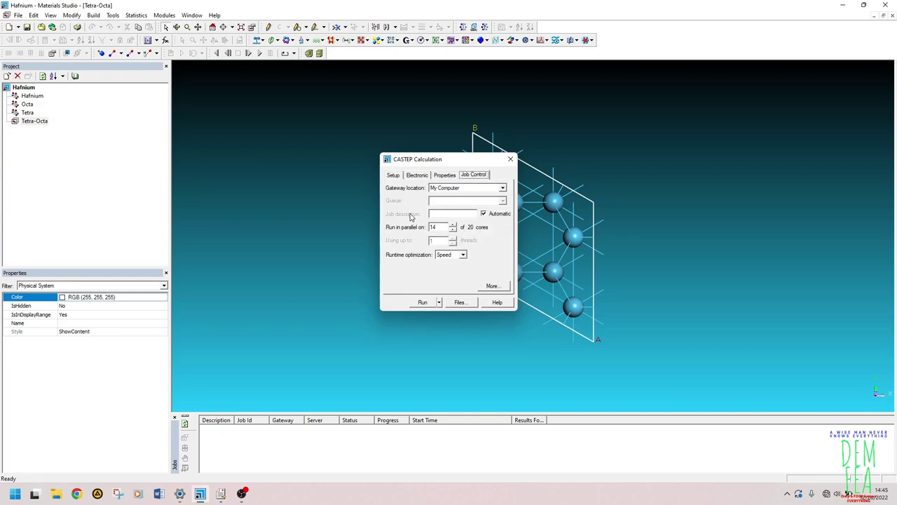
{"action": "left_click", "coordinate": [444, 176]}
{"action": "scroll", "coordinate": [426, 214], "scroll_direction": "down", "scroll_amount": 3}
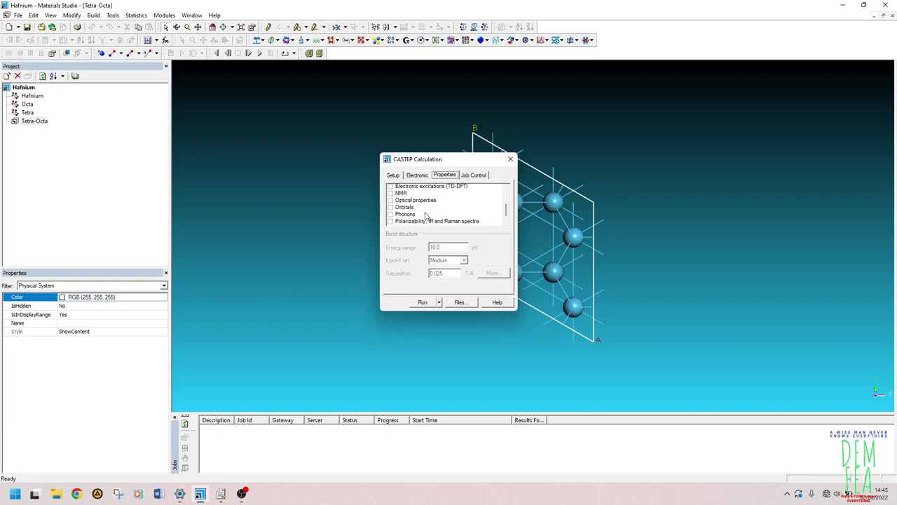
{"action": "scroll", "coordinate": [409, 221], "scroll_direction": "up", "scroll_amount": 3}
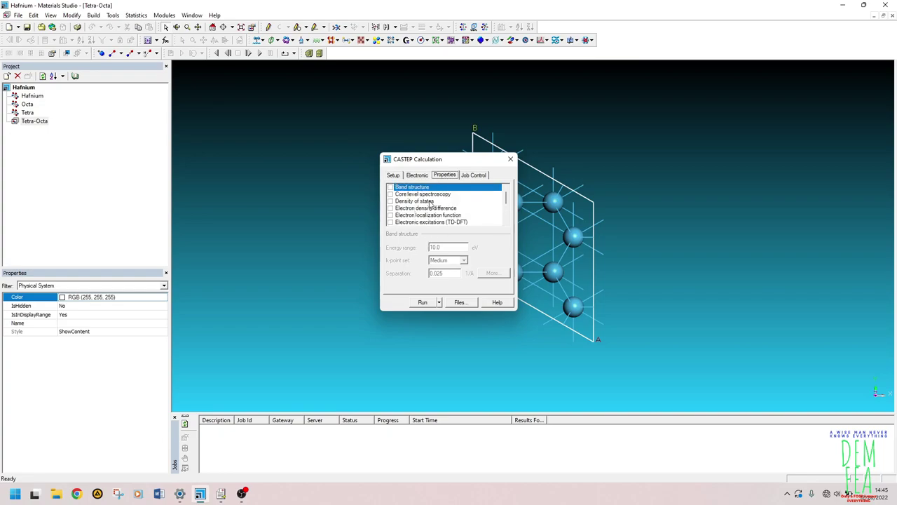
{"action": "left_click", "coordinate": [415, 175]}
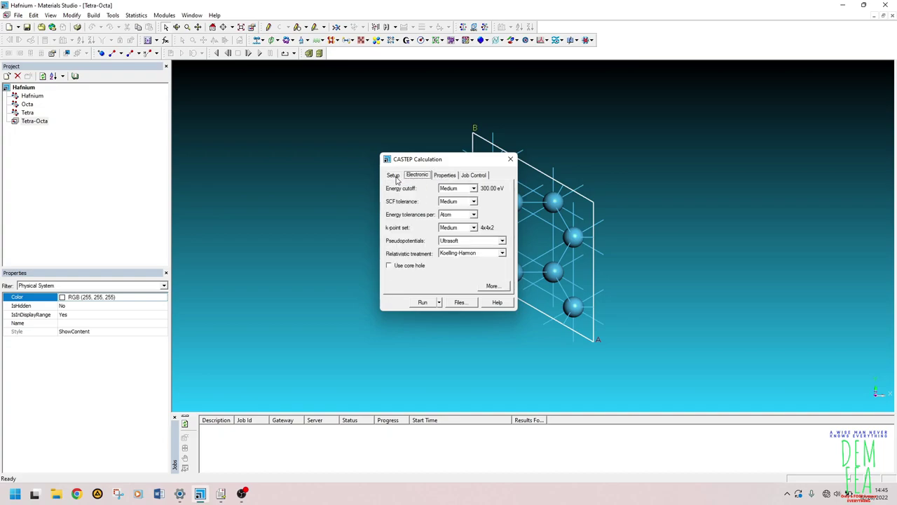
{"action": "left_click", "coordinate": [394, 176]}
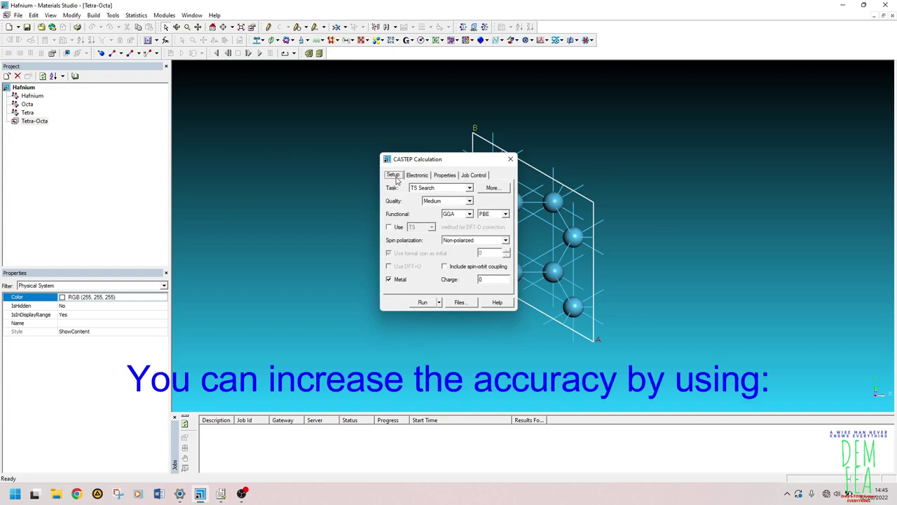
Step: Check the CASTEP Transition State Search options and run the calculation
{"action": "left_click", "coordinate": [493, 188]}
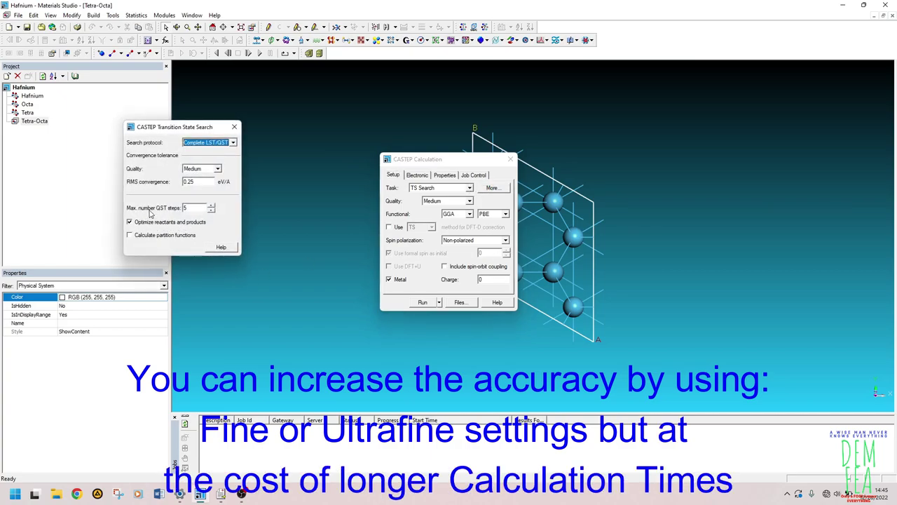
{"action": "left_click", "coordinate": [234, 127]}
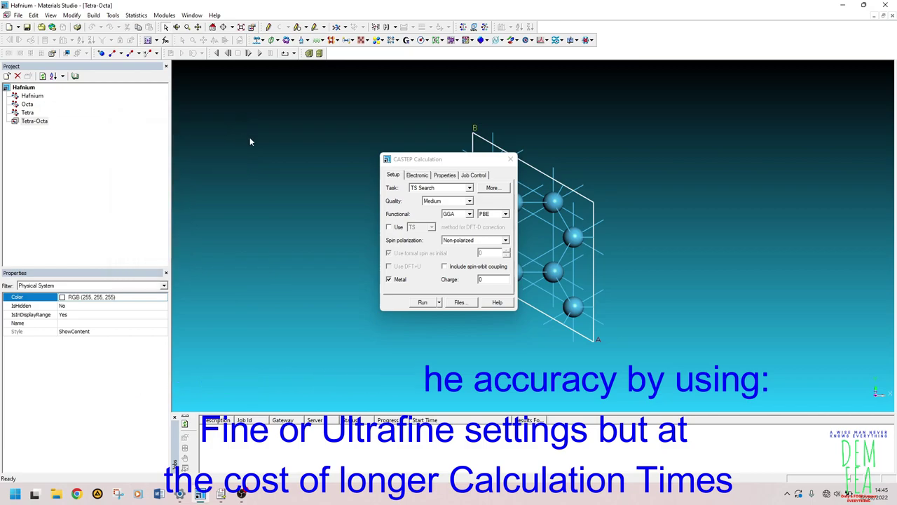
{"action": "left_click", "coordinate": [422, 303]}
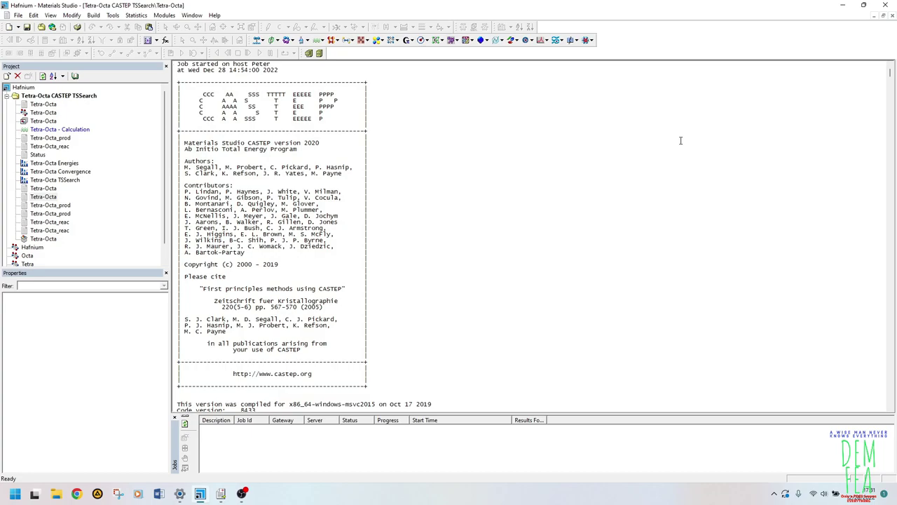
Step: Skim the CASTEP output text, and examine the Reactant, TS and Product structures of the Tetra-Octa search from several angles
{"action": "scroll", "coordinate": [453, 253], "scroll_direction": "down", "scroll_amount": 4}
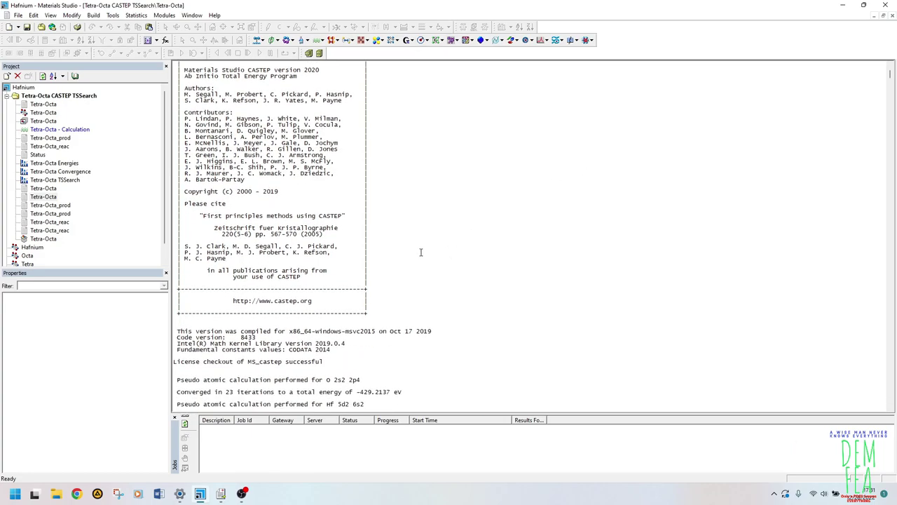
{"action": "double_click", "coordinate": [45, 239]}
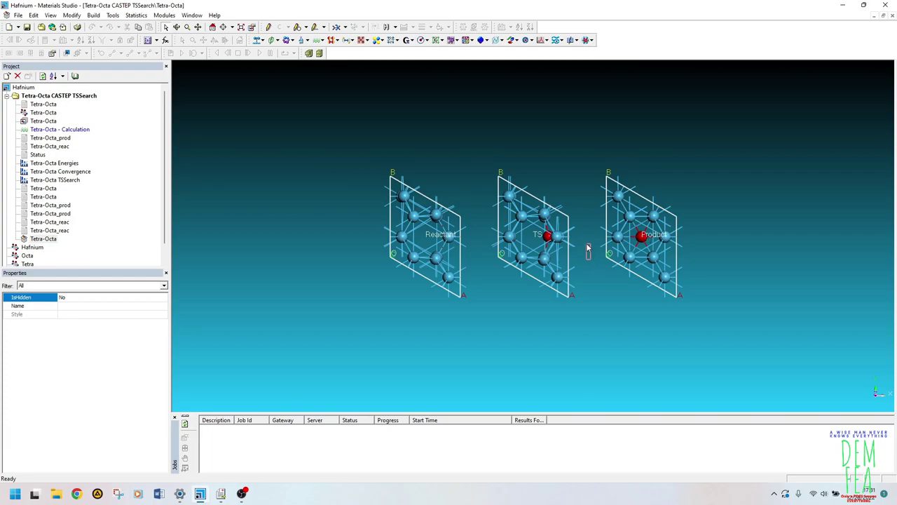
{"action": "right_click_drag", "start_coordinate": [586, 236], "coordinate": [592, 164]}
{"action": "right_click_drag", "start_coordinate": [614, 275], "coordinate": [573, 251]}
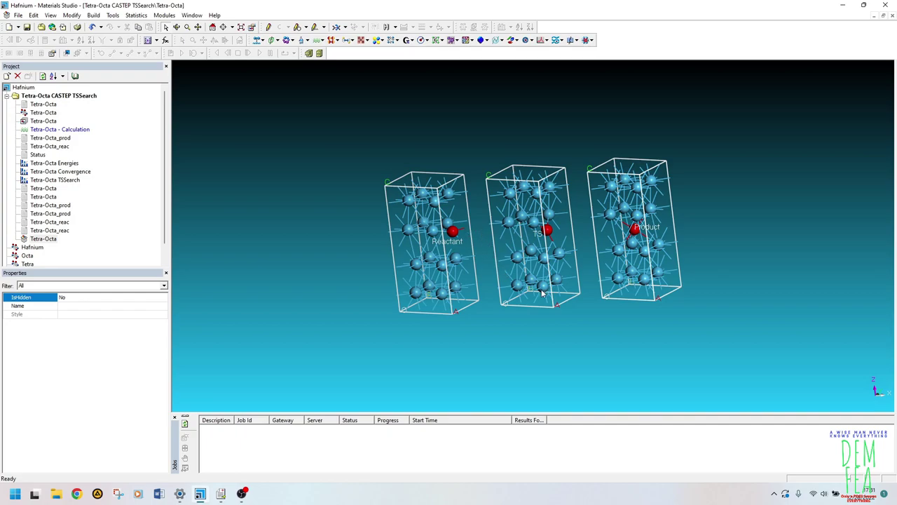
{"action": "right_click_drag", "start_coordinate": [594, 240], "coordinate": [653, 238]}
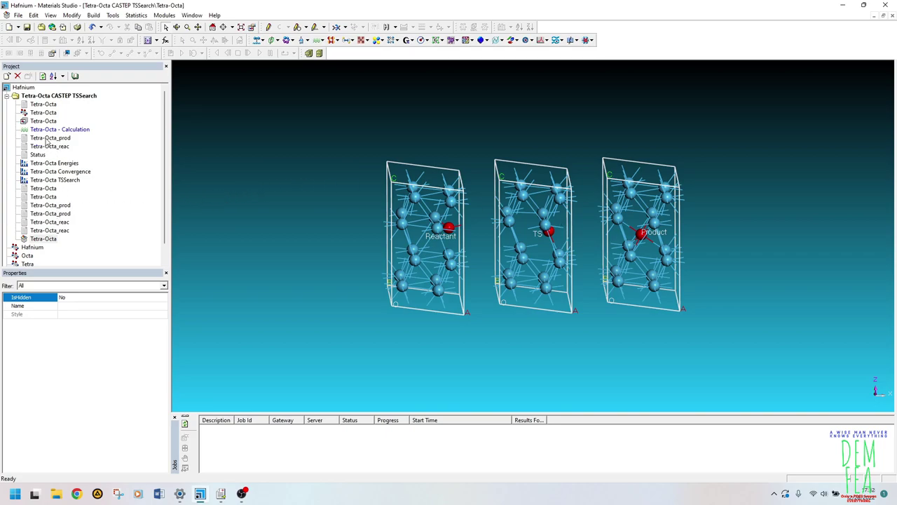
Step: Open the Status report of the Tetra-Octa CASTEP TSSearch results
{"action": "double_click", "coordinate": [40, 155]}
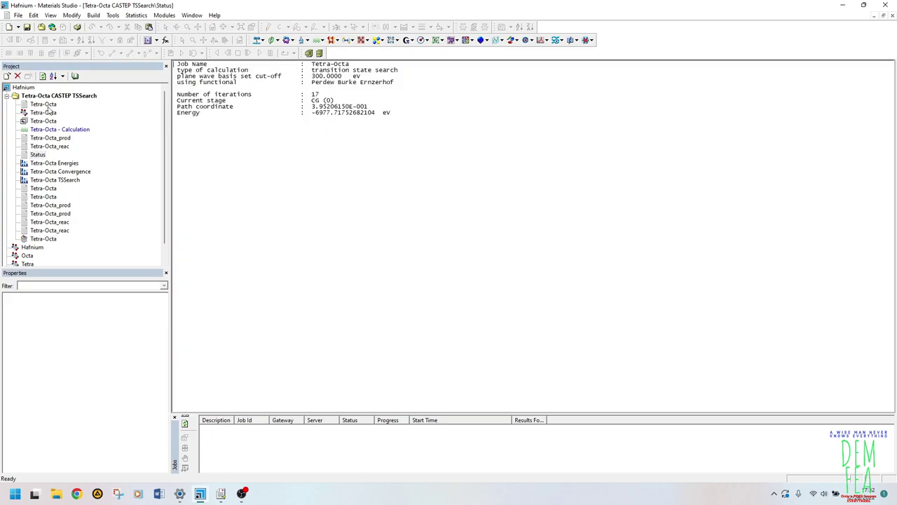
Step: Check the Tetra-Octa input parameters, and read the CASTEP output's SCF warnings and transition state energy and barrier summary
{"action": "double_click", "coordinate": [47, 112]}
{"action": "left_click", "coordinate": [56, 231]}
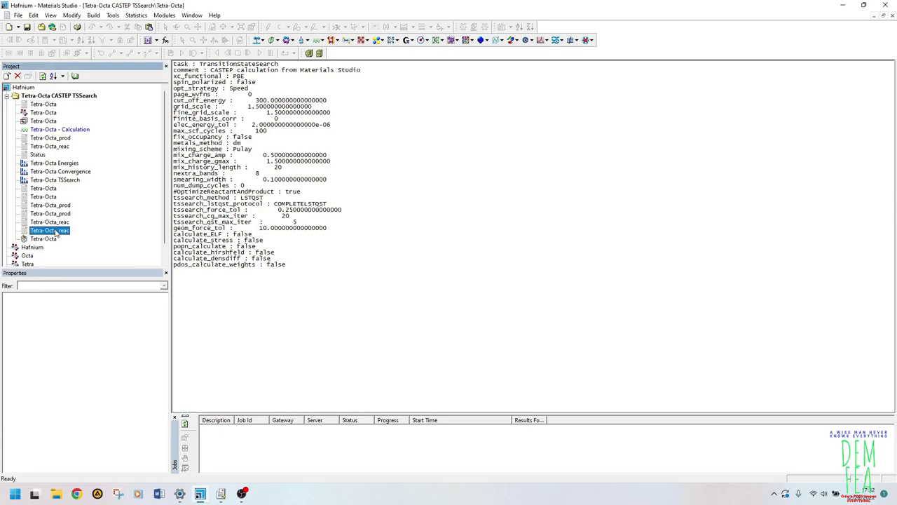
{"action": "double_click", "coordinate": [53, 198]}
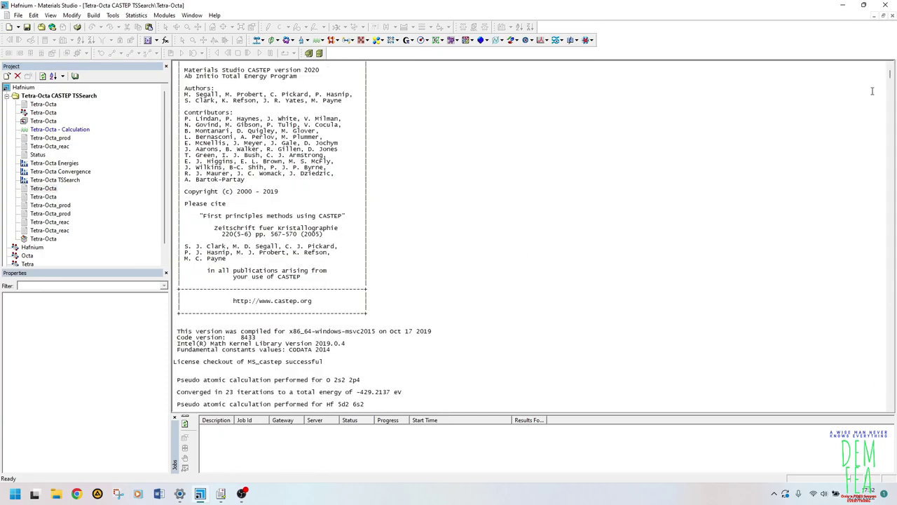
{"action": "left_click_drag", "start_coordinate": [890, 73], "coordinate": [891, 402]}
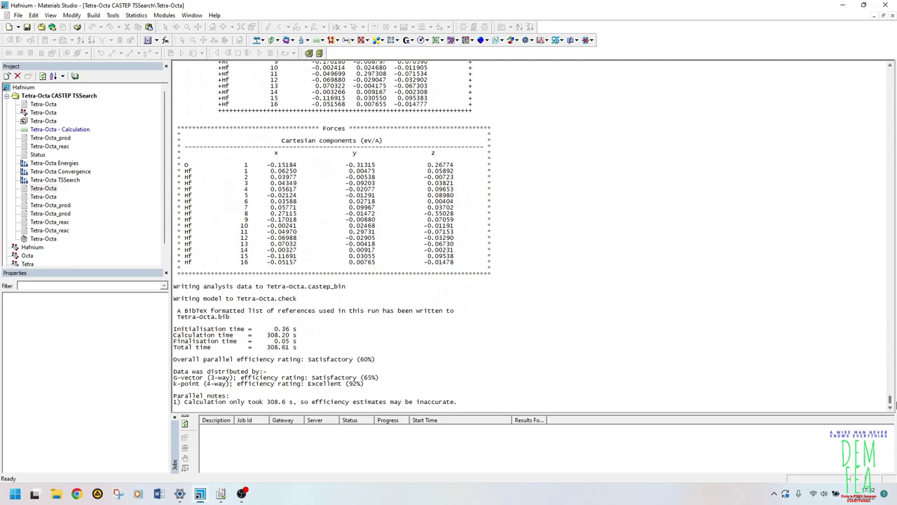
{"action": "scroll", "coordinate": [550, 295], "scroll_direction": "up", "scroll_amount": 12}
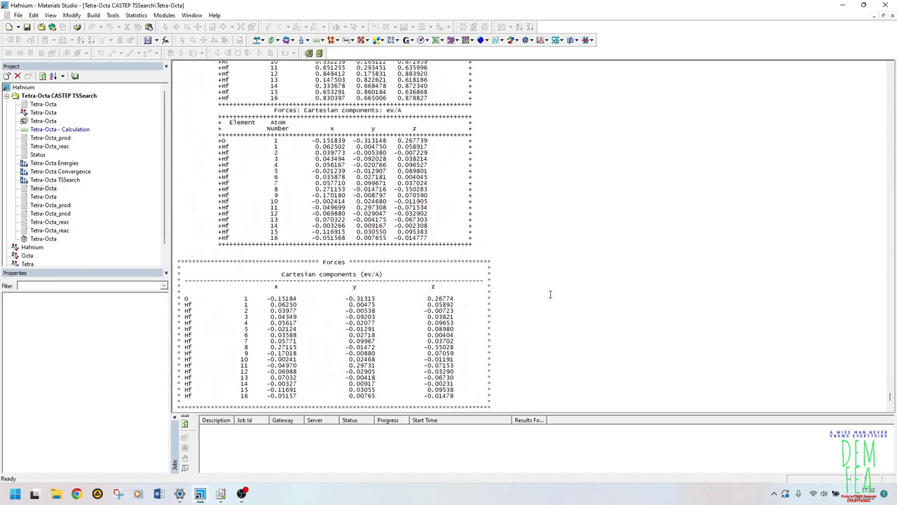
{"action": "scroll", "coordinate": [551, 294], "scroll_direction": "up", "scroll_amount": 20}
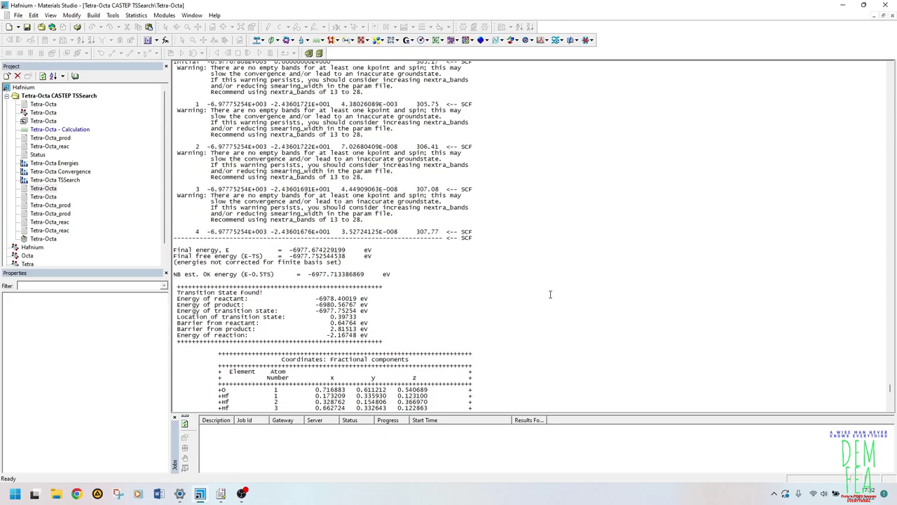
{"action": "scroll", "coordinate": [550, 294], "scroll_direction": "up", "scroll_amount": 20}
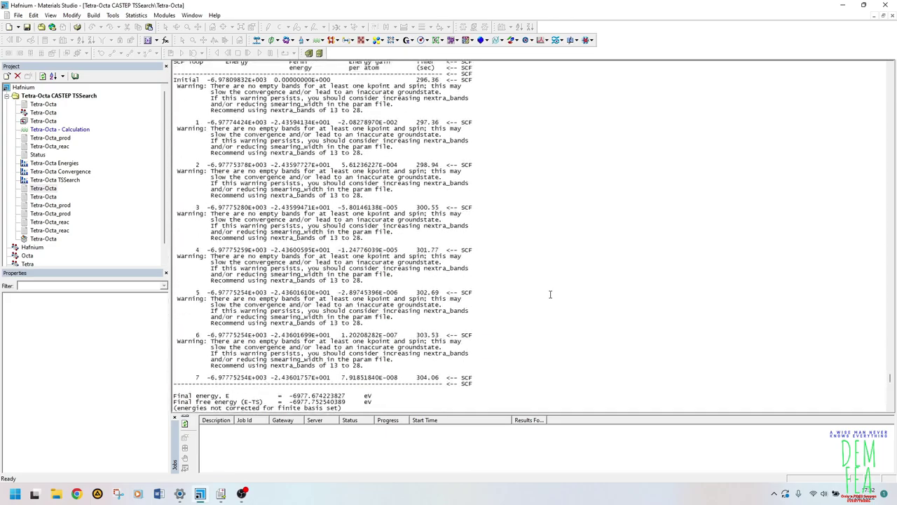
{"action": "scroll", "coordinate": [550, 294], "scroll_direction": "up", "scroll_amount": 20}
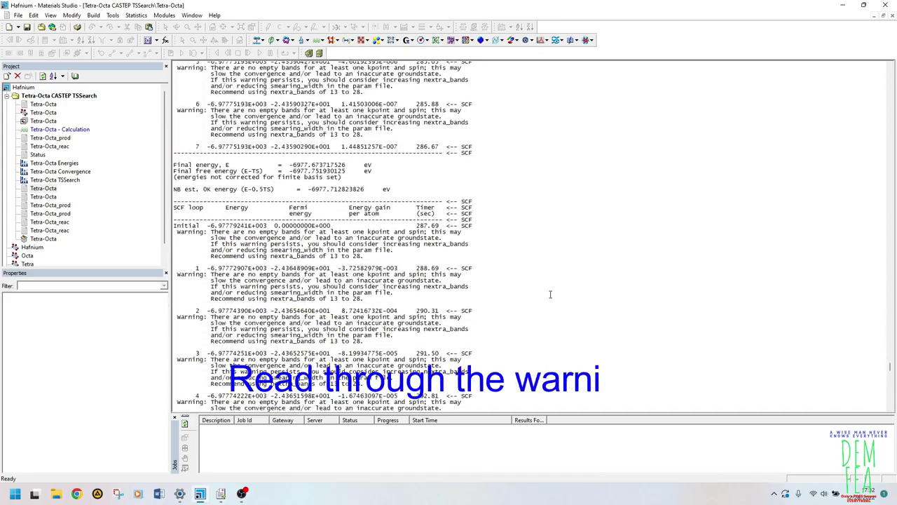
{"action": "scroll", "coordinate": [550, 295], "scroll_direction": "up", "scroll_amount": 20}
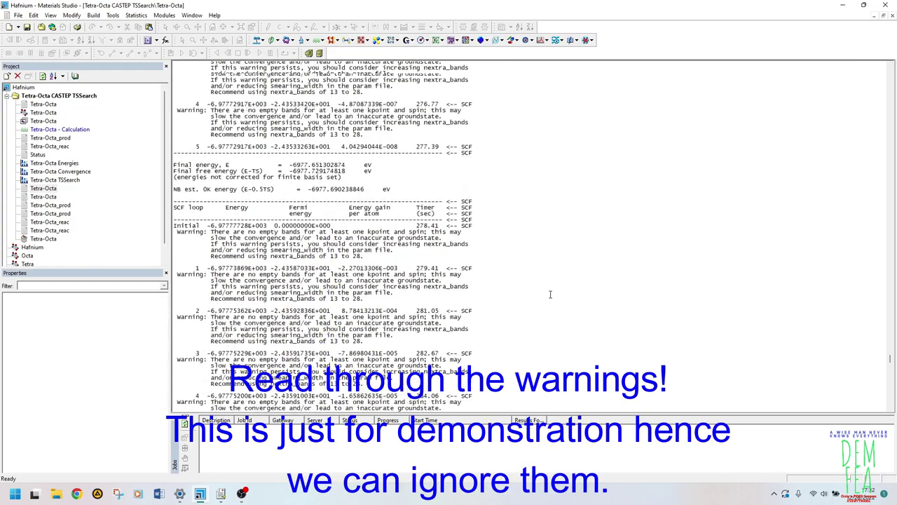
{"action": "scroll", "coordinate": [550, 294], "scroll_direction": "up", "scroll_amount": 20}
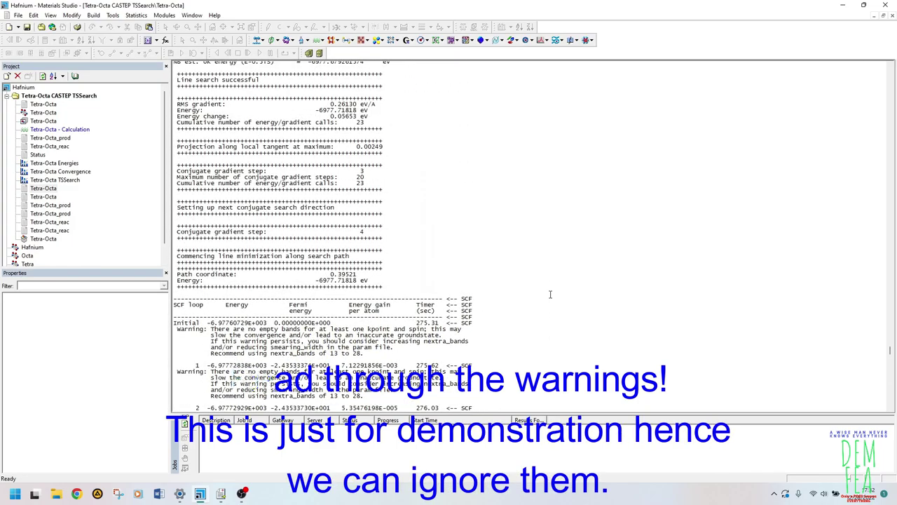
{"action": "scroll", "coordinate": [550, 294], "scroll_direction": "down", "scroll_amount": 20}
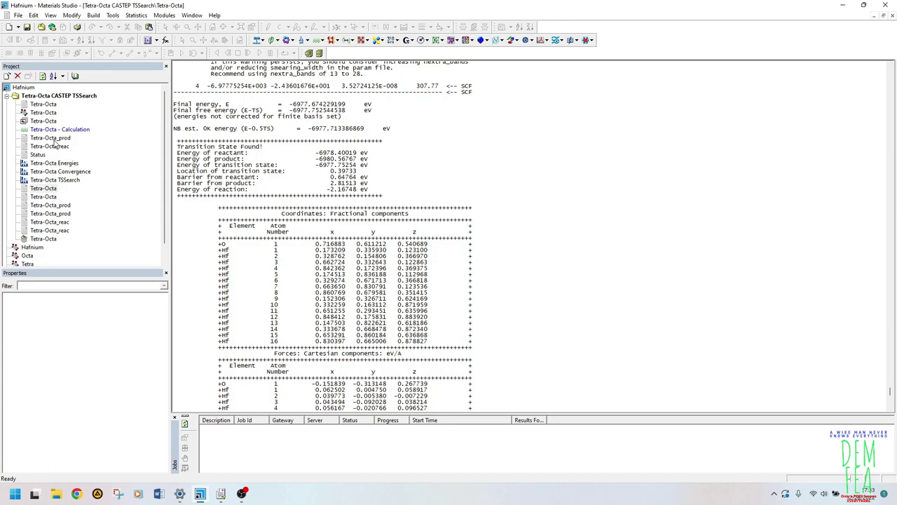
Step: Open the Tetra-Octa result structure and set the CASTEP calculation task to TS Confirmation
{"action": "left_click", "coordinate": [41, 114]}
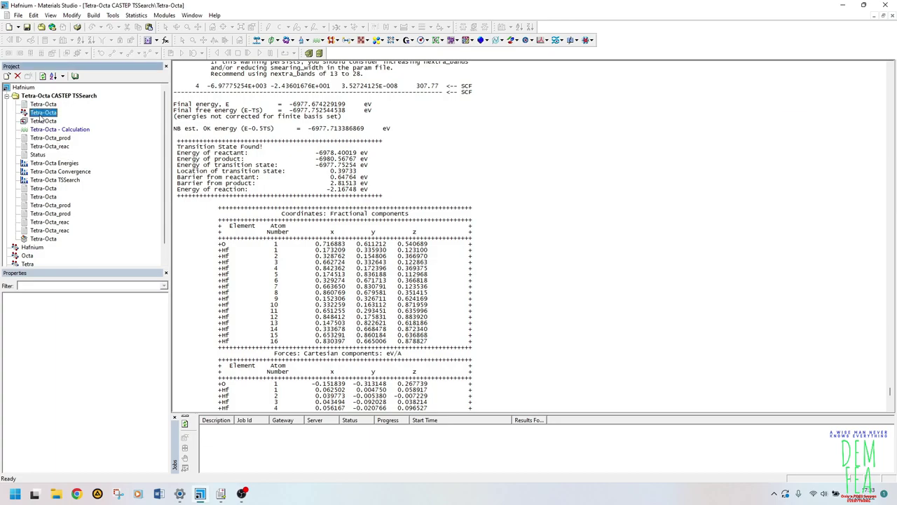
{"action": "double_click", "coordinate": [40, 114]}
{"action": "left_click", "coordinate": [319, 41]}
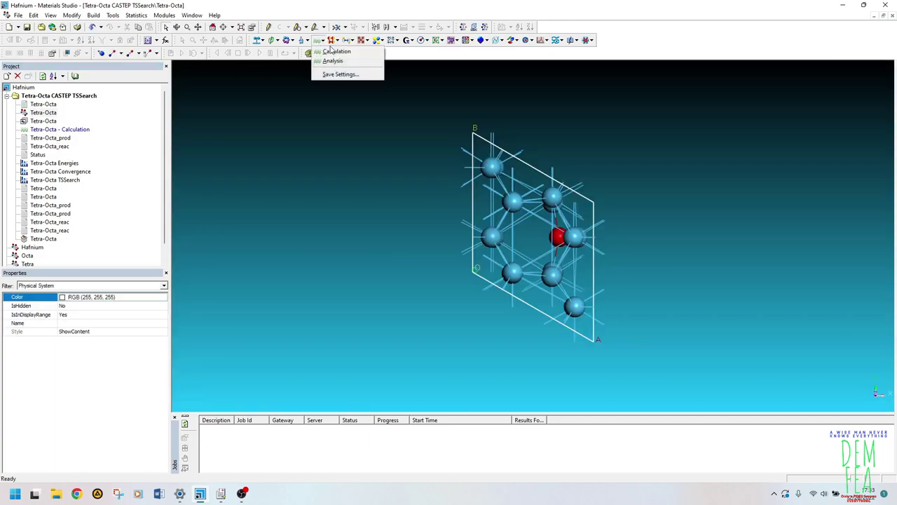
{"action": "left_click", "coordinate": [335, 51]}
{"action": "left_click", "coordinate": [456, 188]}
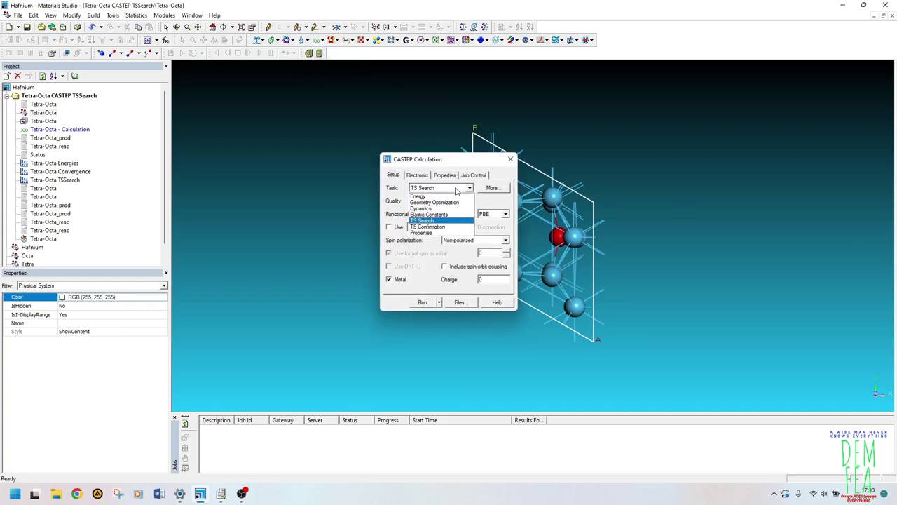
{"action": "left_click", "coordinate": [449, 226]}
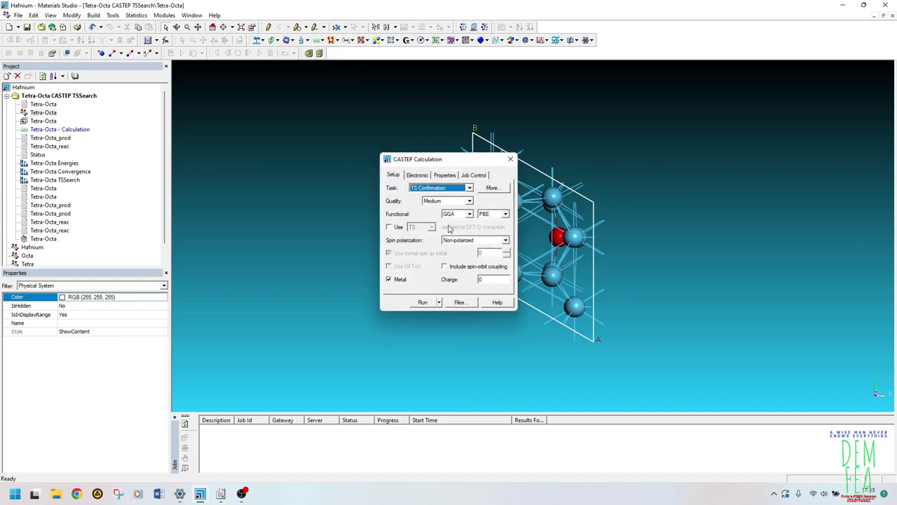
Step: Try to run TS Confirmation on the single structure, and run it on the Tetra-Octa trajectory instead
{"action": "left_click", "coordinate": [423, 302]}
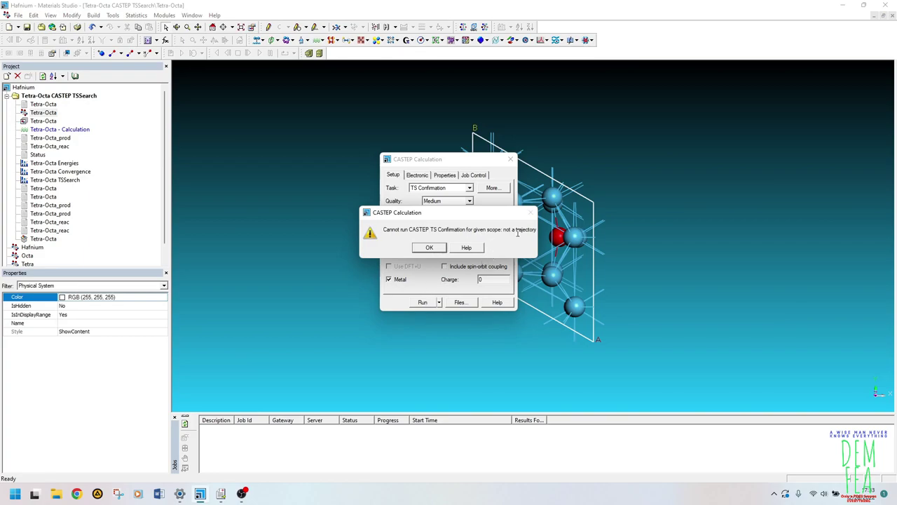
{"action": "left_click", "coordinate": [440, 248]}
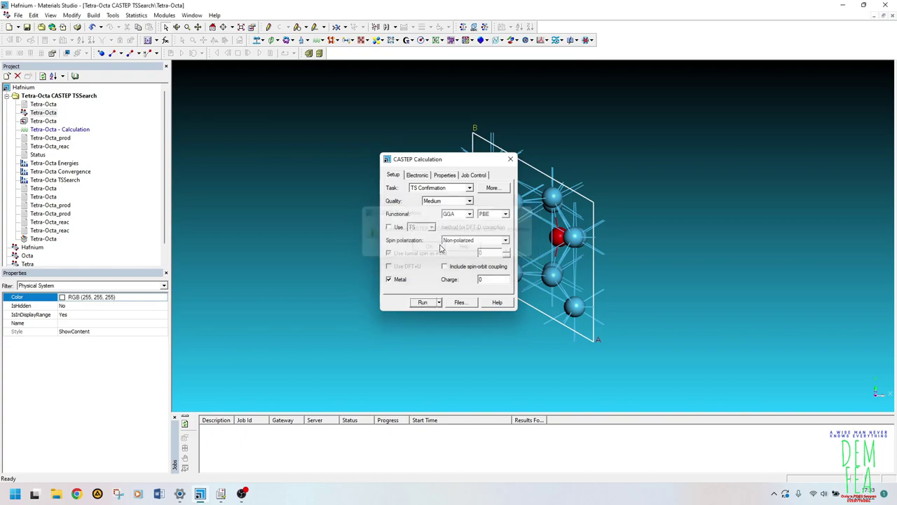
{"action": "double_click", "coordinate": [47, 122]}
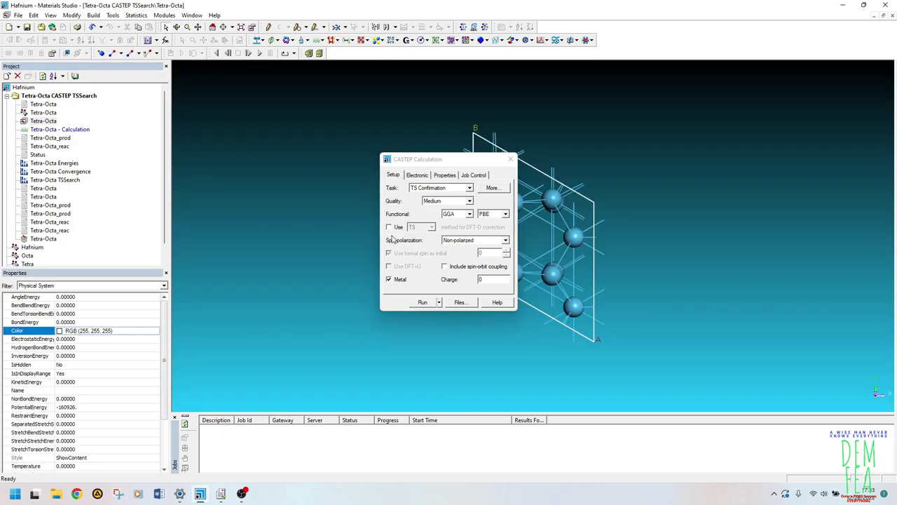
{"action": "left_click", "coordinate": [423, 303]}
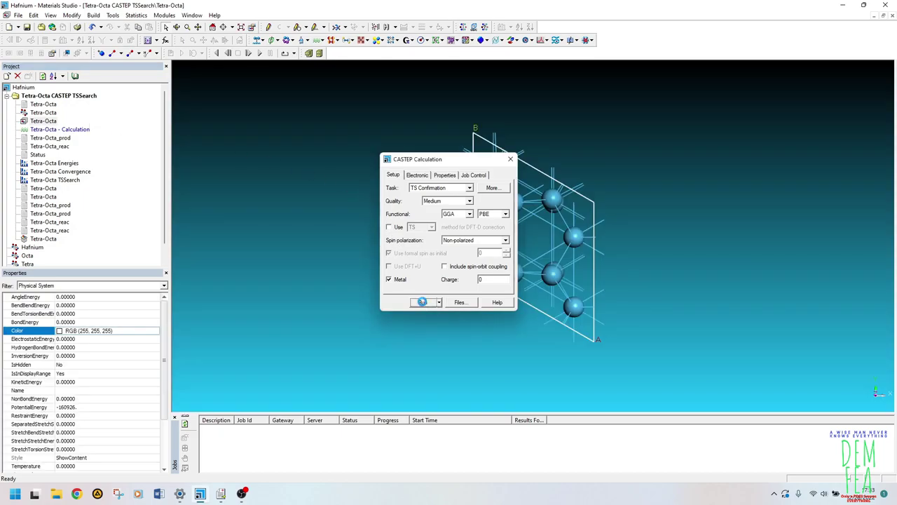
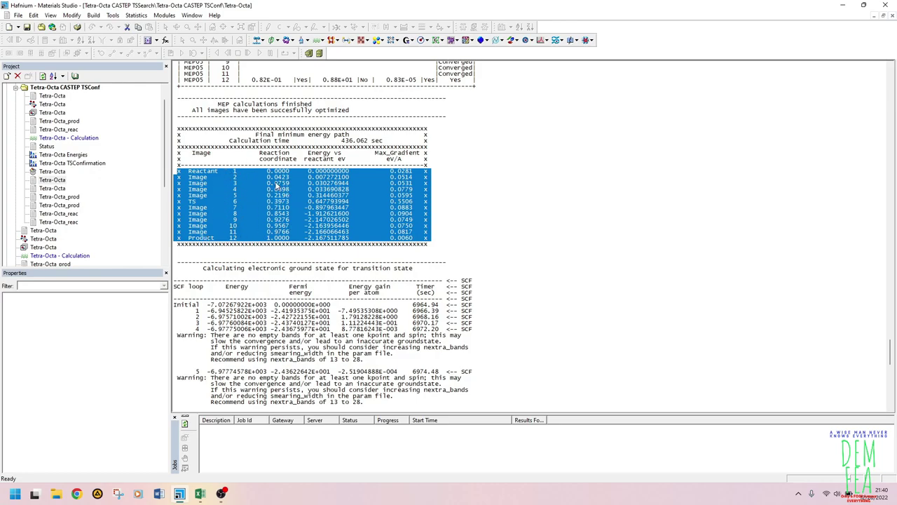
Step: Clear the selection in the final minimum energy path table, switch to Excel and examine the MEP data and the Energy Ev curve's points
{"action": "left_click", "coordinate": [267, 177]}
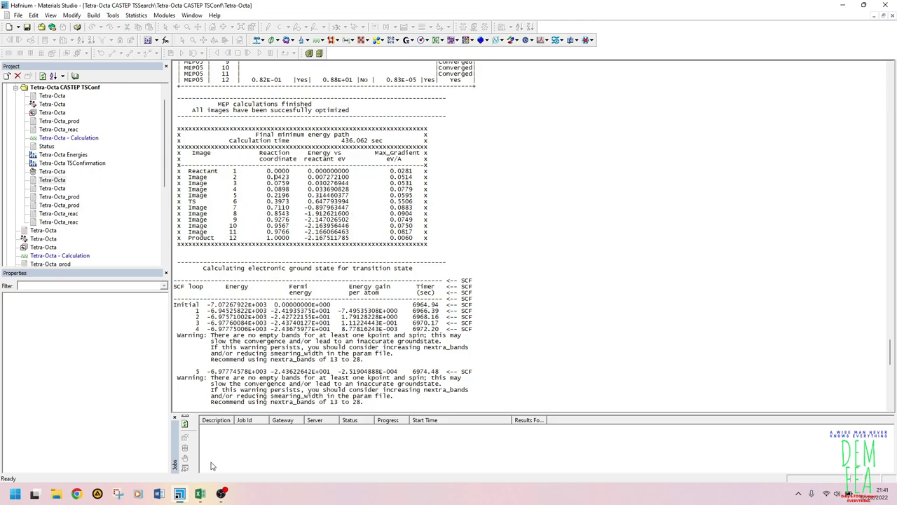
{"action": "left_click", "coordinate": [200, 496]}
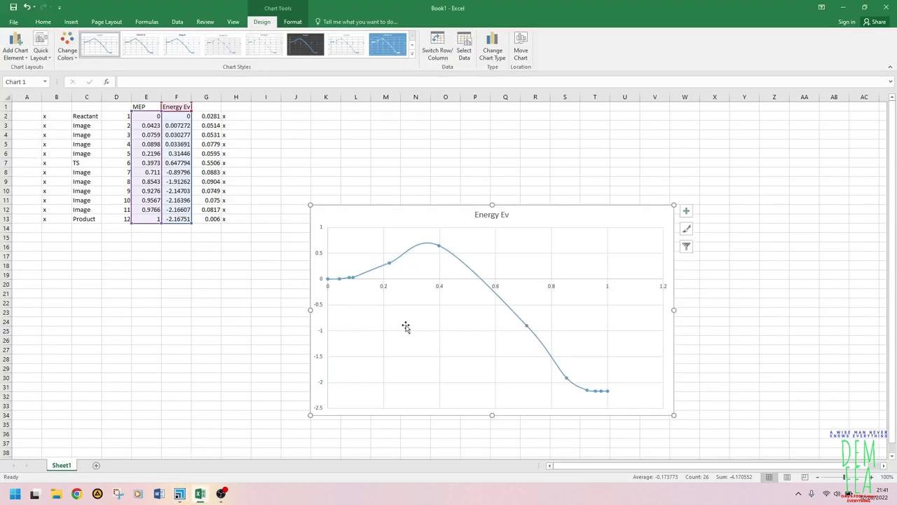
{"action": "left_click", "coordinate": [155, 124]}
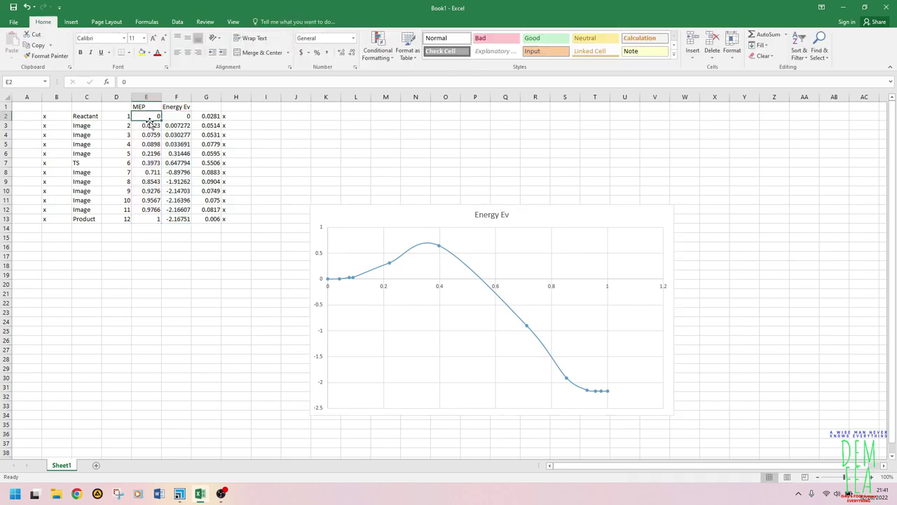
{"action": "left_click", "coordinate": [143, 105]}
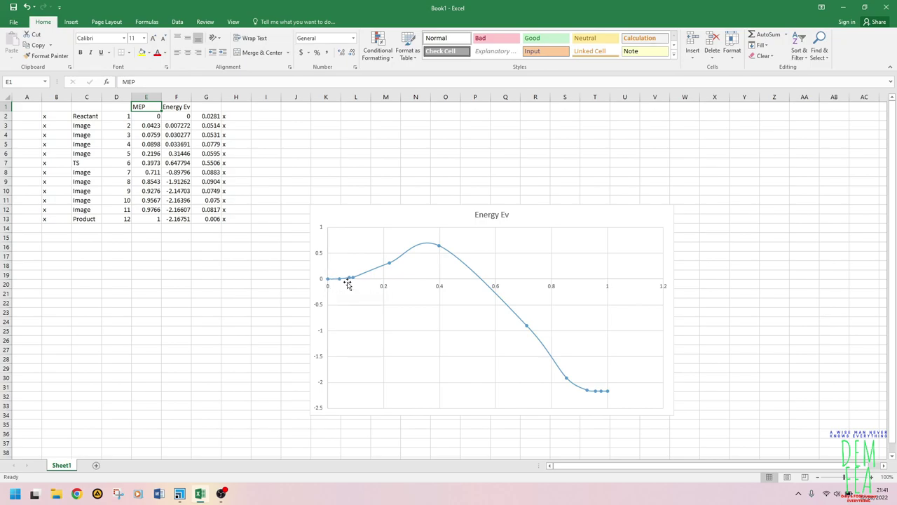
{"action": "mouse_move", "coordinate": [429, 246]}
{"action": "mouse_move", "coordinate": [333, 282]}
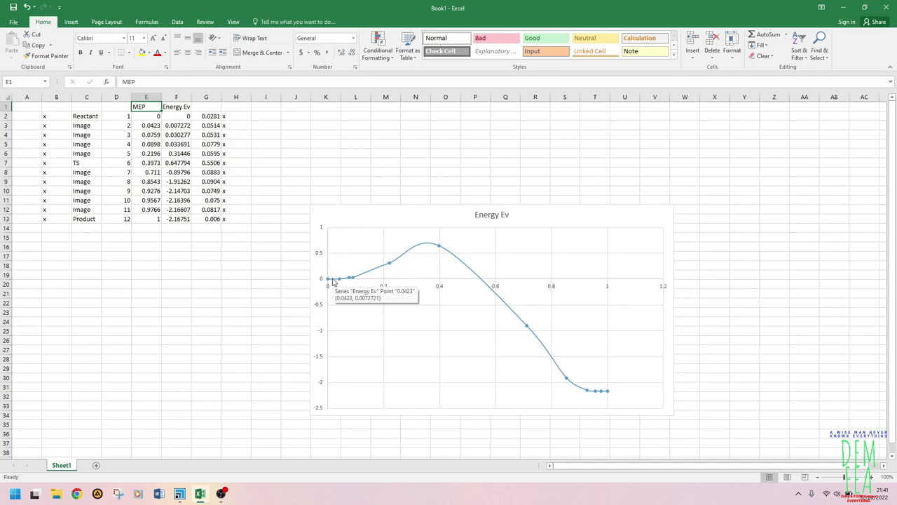